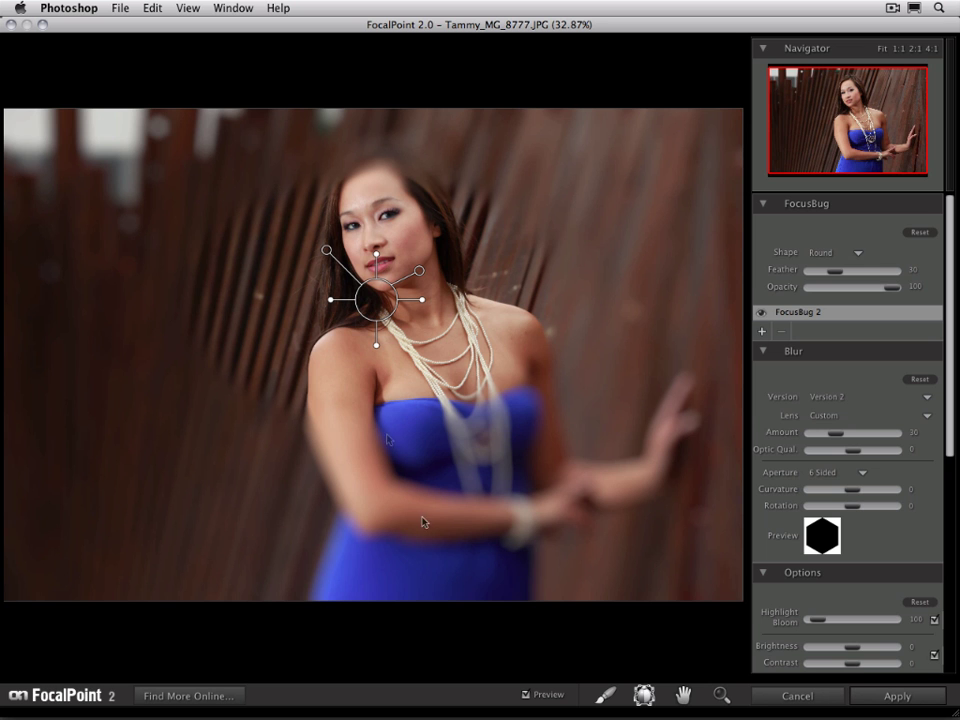
- Compare the portrait with and without the round FocusBug blur effect
left_click(524, 694)
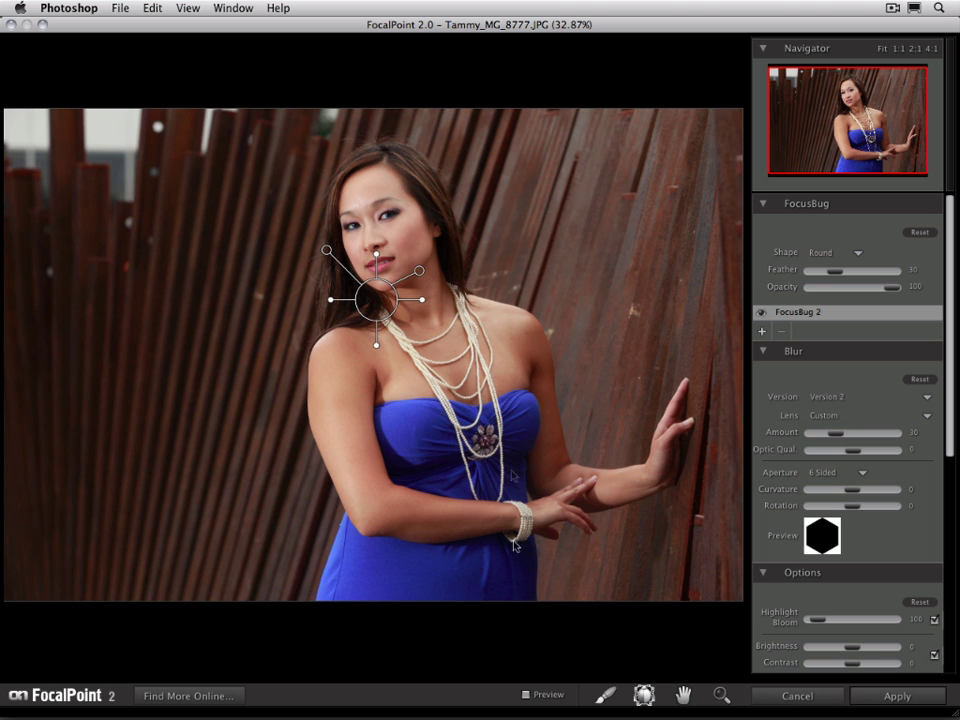
left_click(525, 695)
left_click(525, 695)
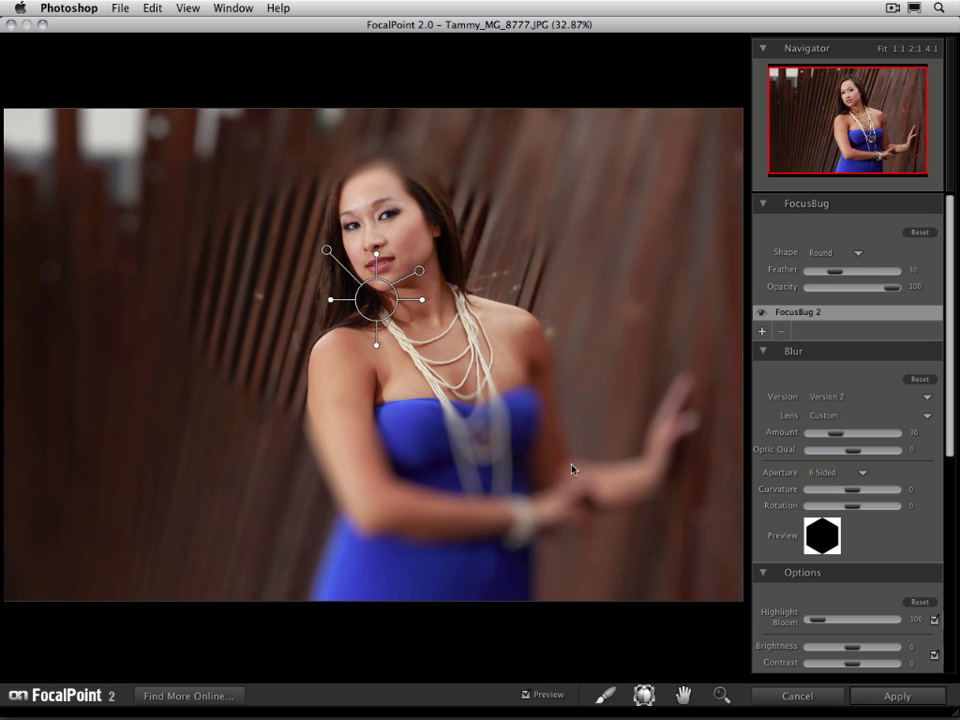
- Change the FocusBug to a planar shape with a feather of 54, placed over the background beside the woman's shoulder
left_click(835, 252)
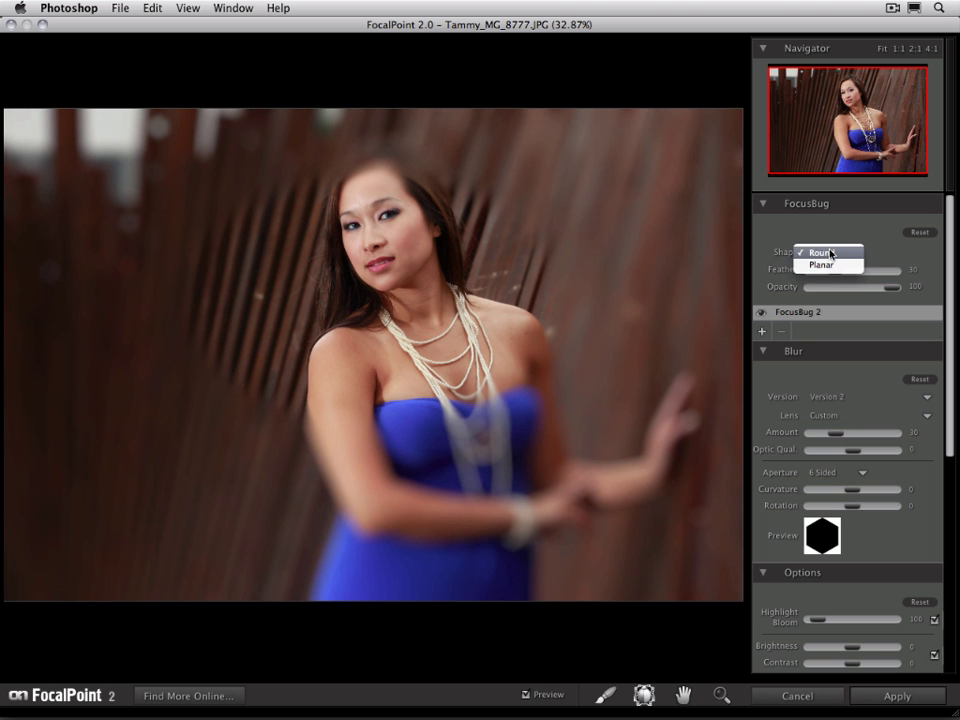
left_click(828, 266)
mouse_move(376, 300)
left_mouse_down()
mouse_move(448, 324)
mouse_move(508, 320)
mouse_move(531, 348)
mouse_move(615, 349)
mouse_move(544, 352)
left_mouse_up()
left_click_drag(806, 272, 855, 273)
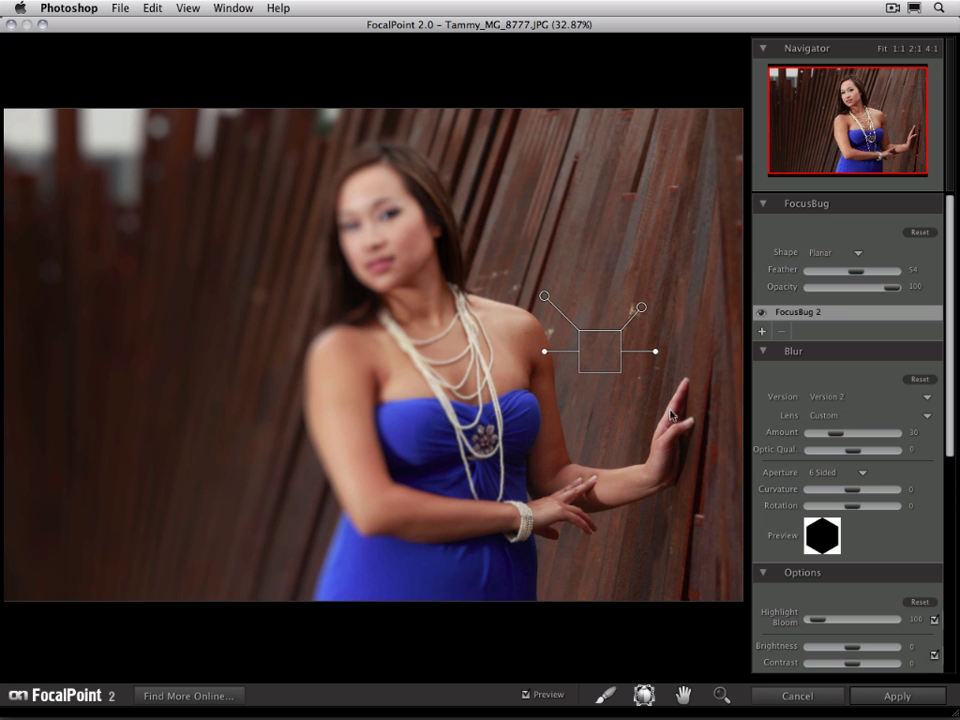
- Shift the planar FocusBug closer to the woman's raised hand and set its feather to 37
left_click_drag(570, 356, 620, 355)
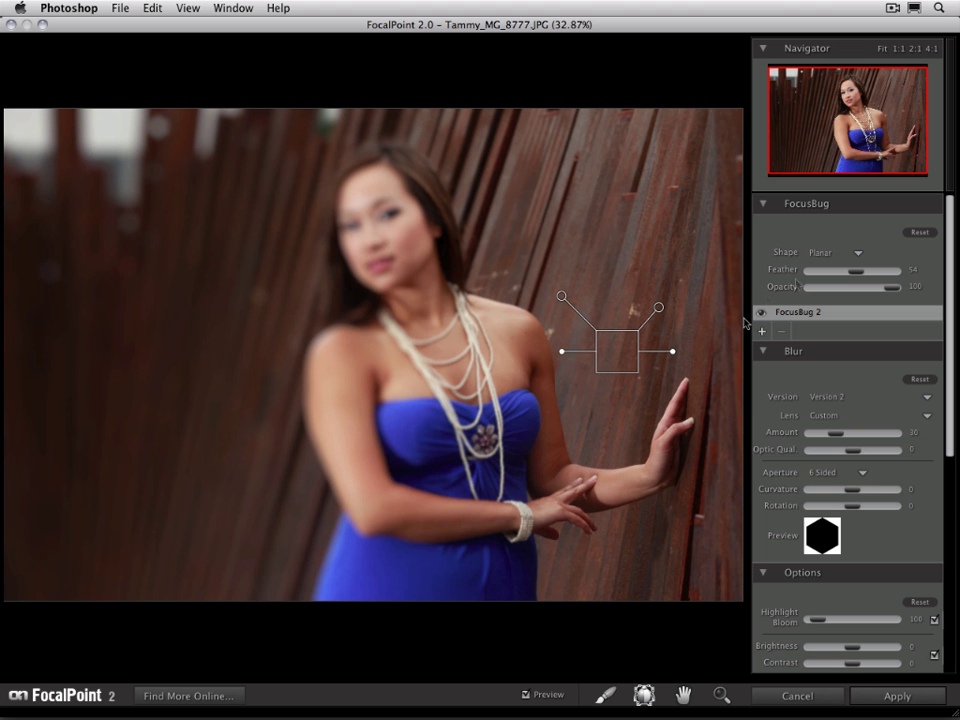
left_click_drag(564, 355, 658, 350)
left_click_drag(855, 271, 843, 278)
- Set the blur lens to Canon 35 1.4 at 5.6 and compare the photo with the effect on and off
left_click(925, 415)
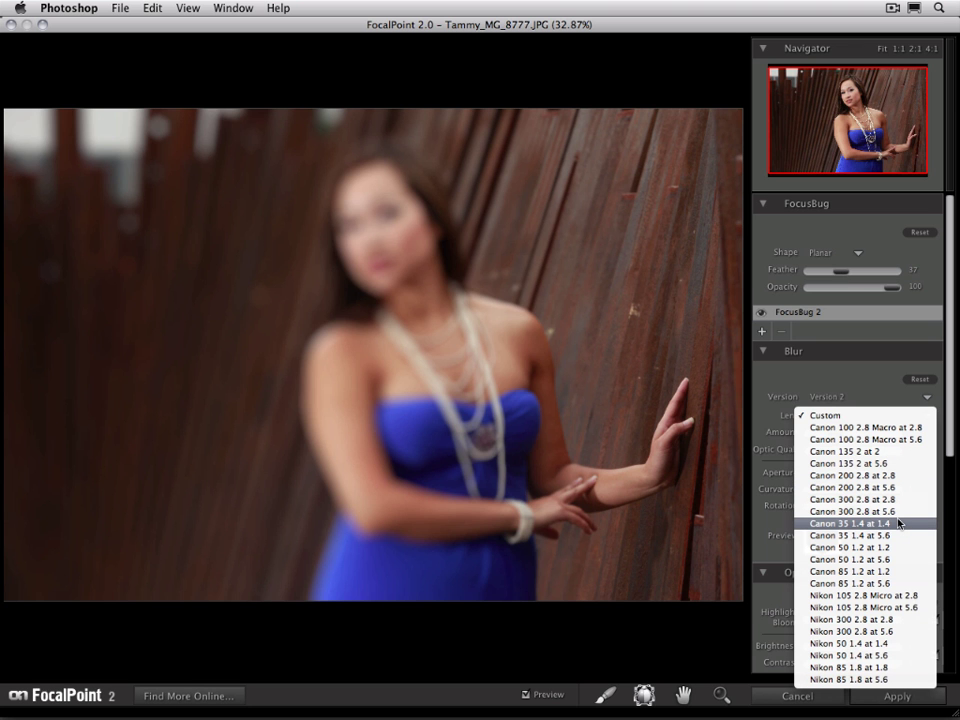
left_click(893, 536)
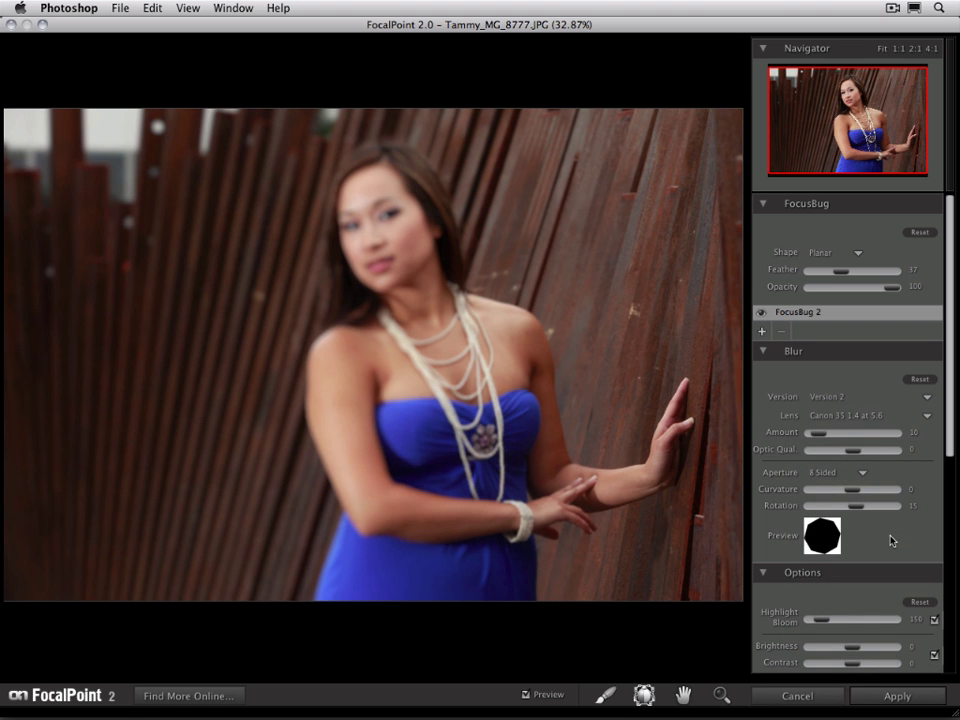
key("super+y")
key("super+y")
key("super+y")
key("super+y")
key("super+y")
key("super+y")
mouse_move(724, 621)
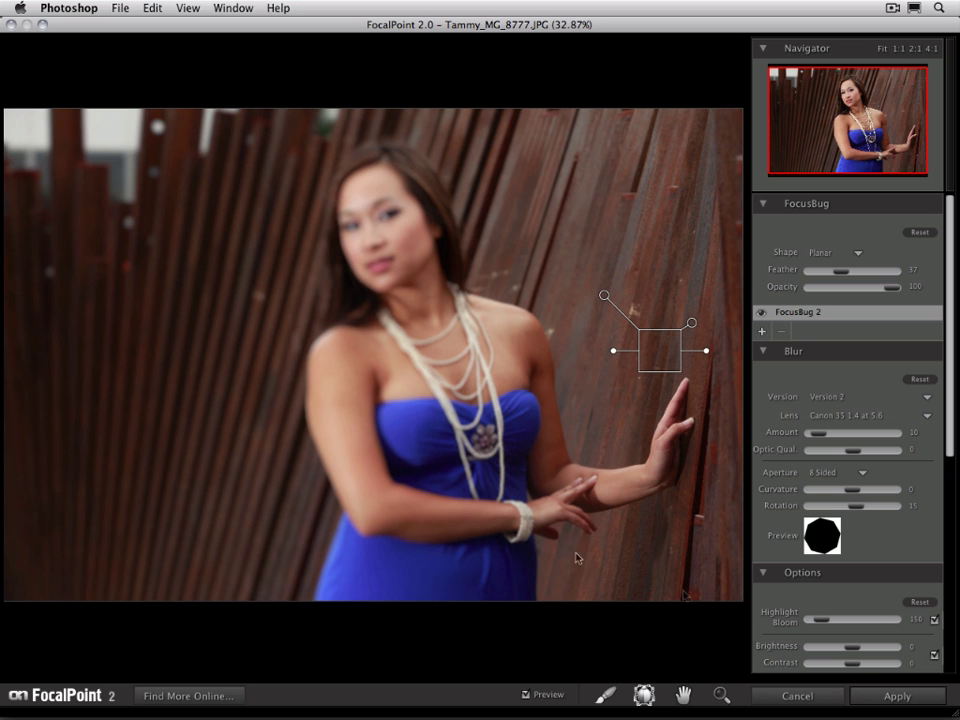
- Activate the FocusBrush and try smaller and larger brush sizes, ending at 900
left_click(605, 694)
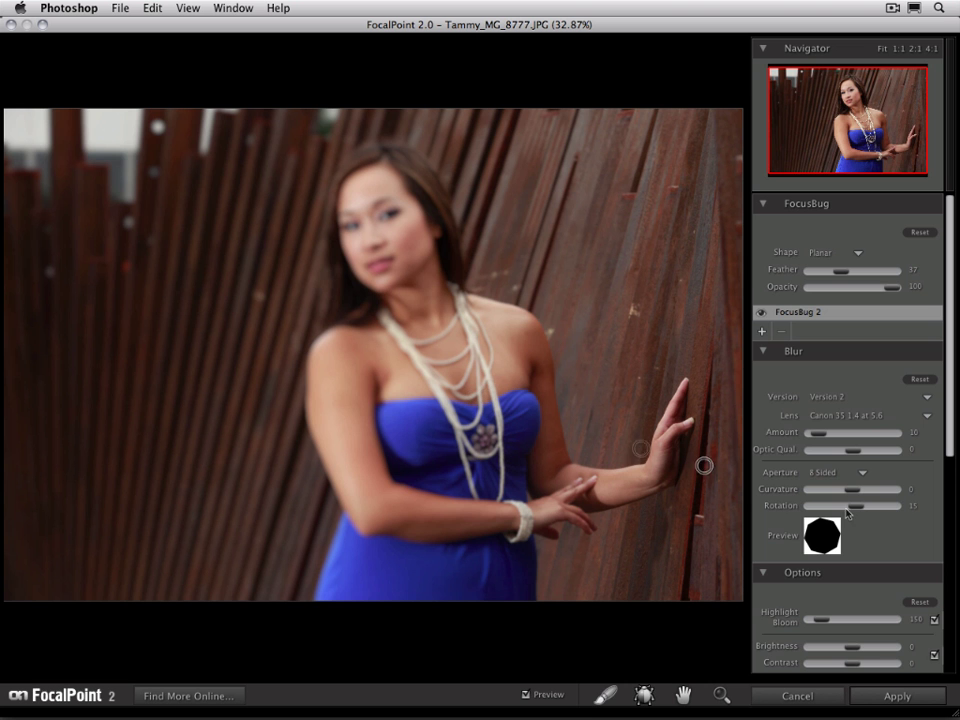
scroll(915, 500, "down", 8)
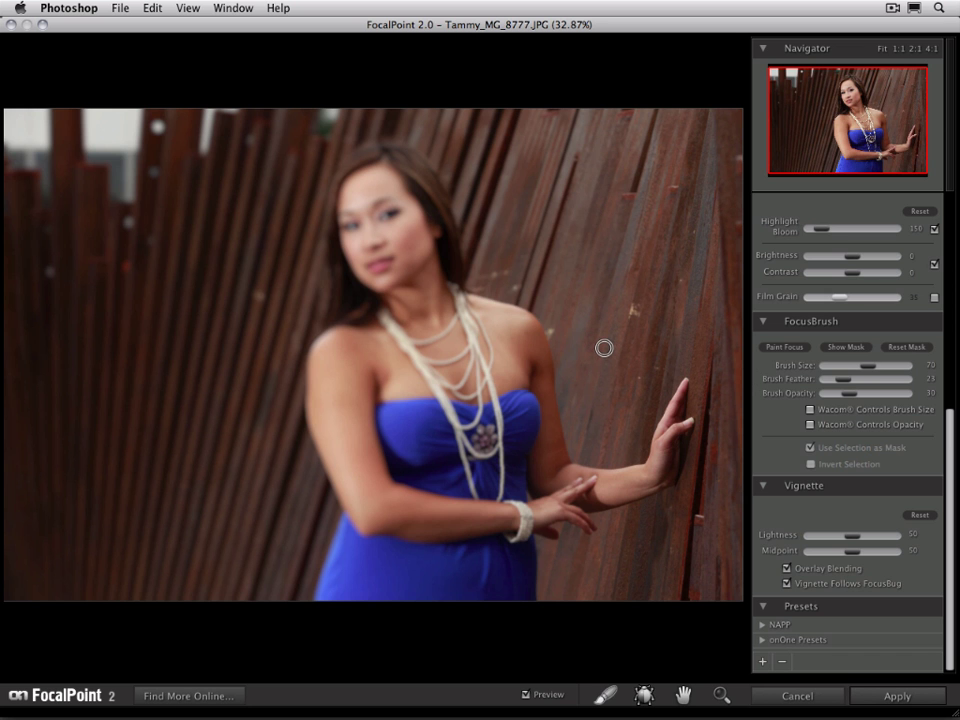
key("bracketright")
key("bracketright")
key("bracketright")
key("bracketright")
key("bracketright")
key("bracketright")
key("bracketright")
key("bracketright")
key("bracketright")
key("bracketright")
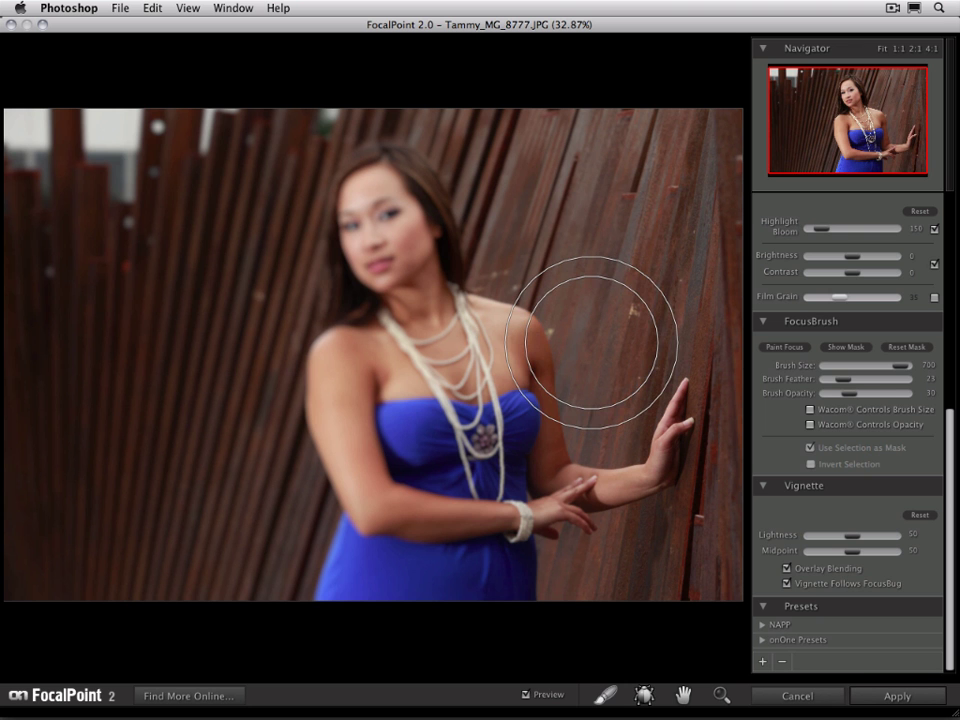
key("bracketleft")
key("bracketleft")
key("bracketleft")
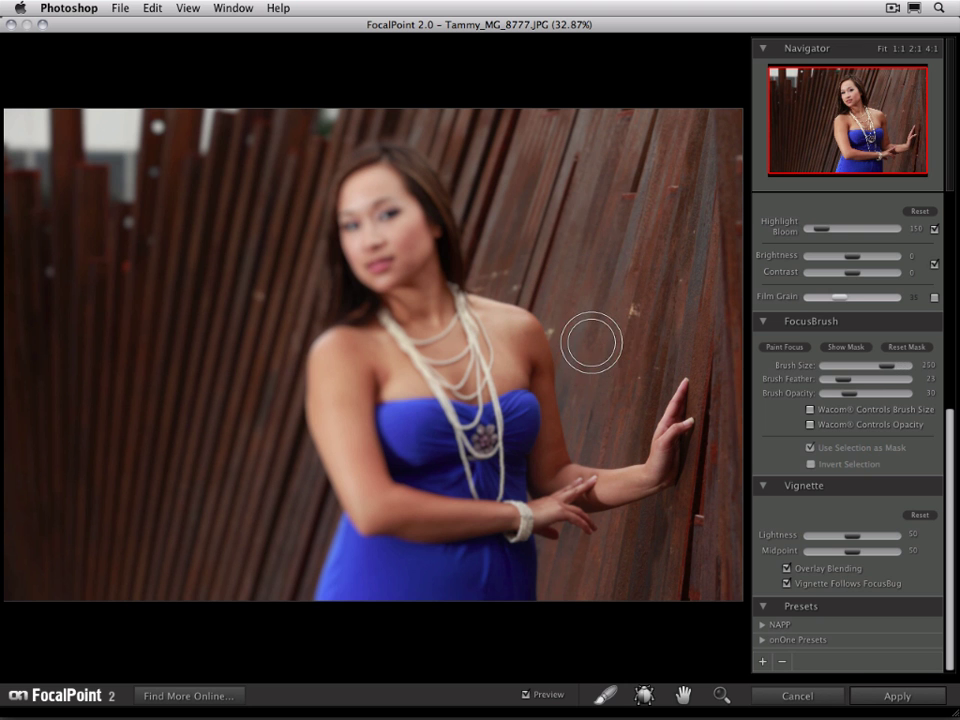
key("bracketright")
key("bracketright")
key("bracketright")
key("bracketright")
key("bracketright")
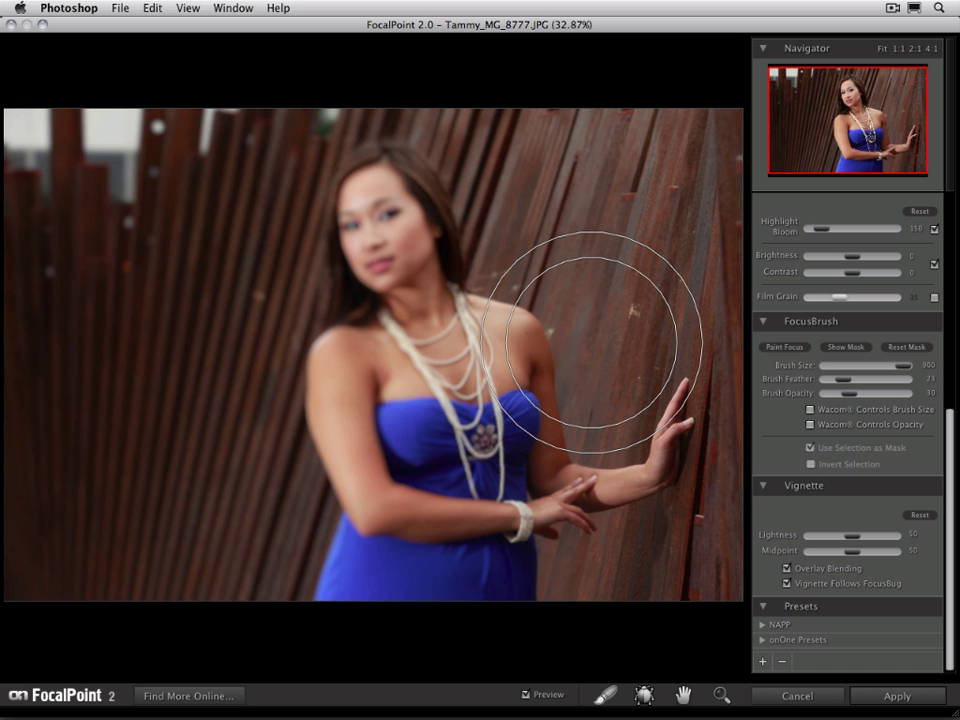
key("bracketleft")
key("bracketleft")
key("bracketleft")
key("bracketleft")
key("bracketleft")
key("bracketright")
key("bracketright")
key("bracketright")
key("bracketright")
key("bracketright")
- Harden the FocusBrush edge to a feather of 0
key("shift+bracketright")
key("shift+bracketright")
key("shift+bracketright")
key("shift+bracketright")
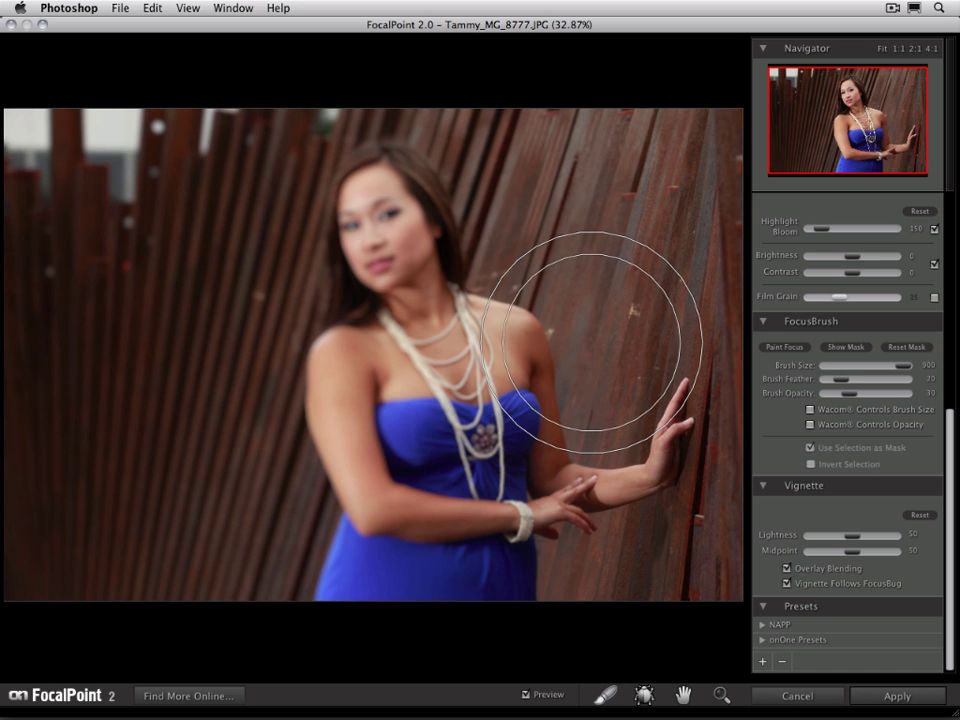
key("shift+bracketright")
key("shift+bracketright")
key("shift+bracketright")
key("shift+bracketright")
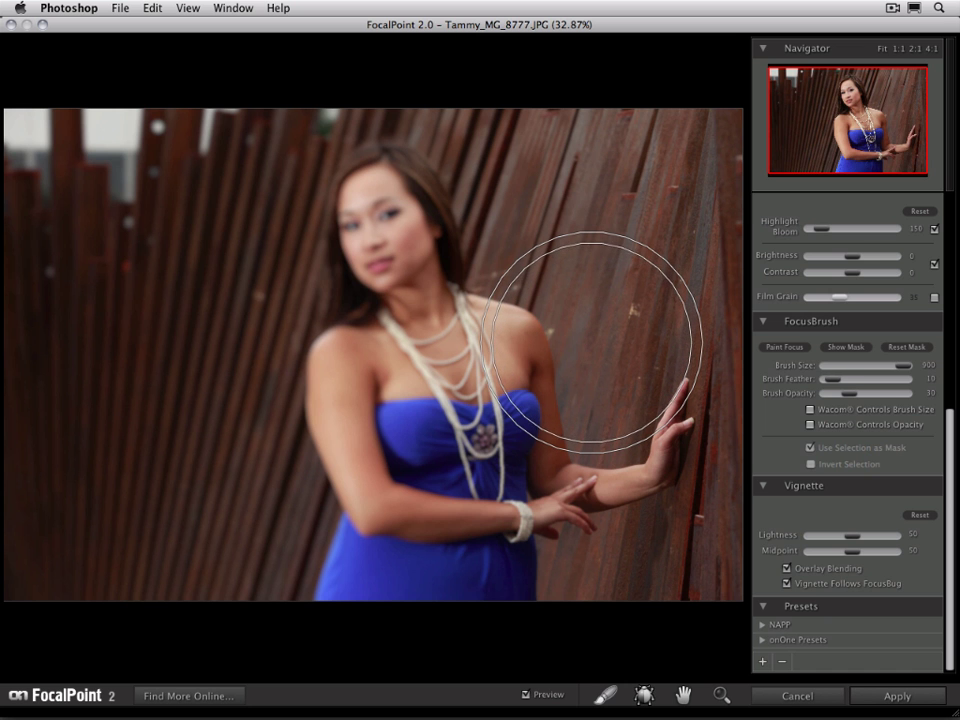
key("shift+bracketright")
key("shift+bracketright")
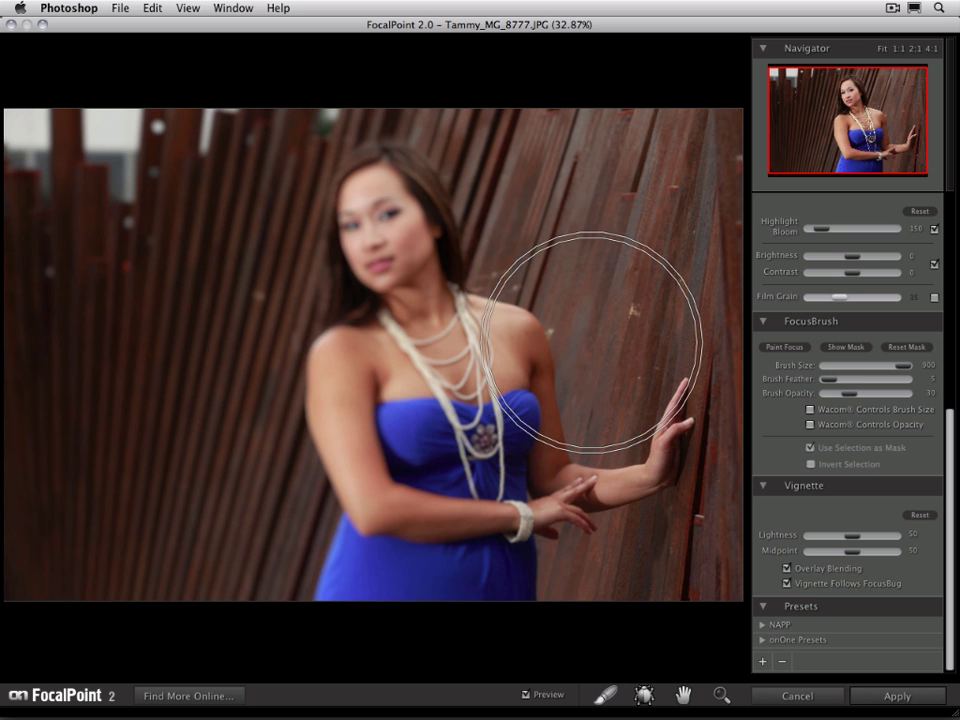
key("shift+bracketright")
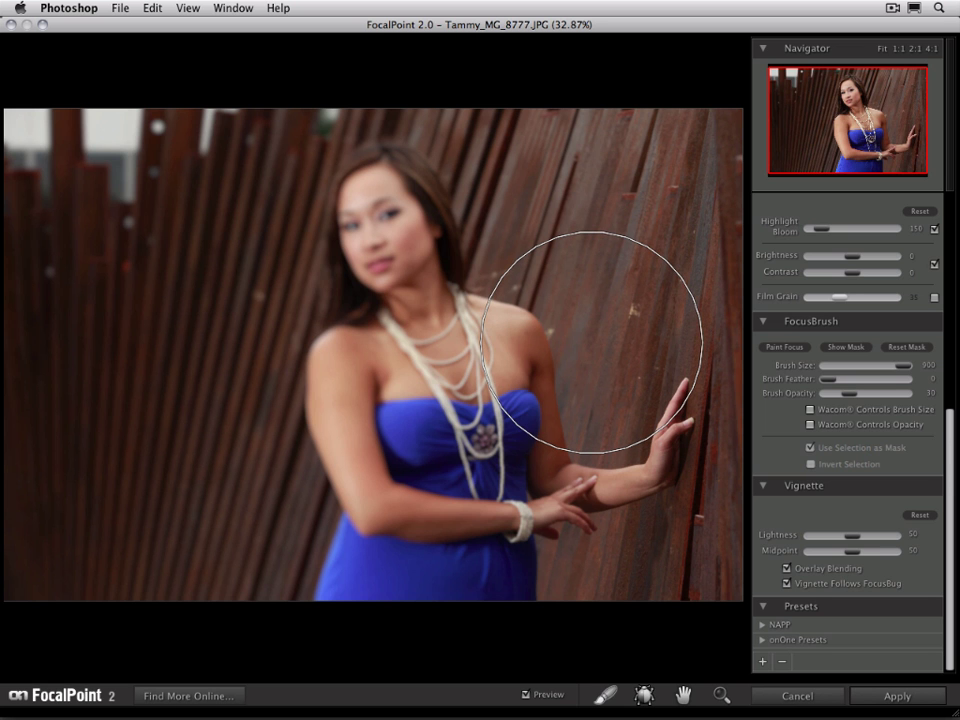
- Soften the FocusBrush edge to a feather of 29
key("shift+bracketleft")
key("shift+bracketleft")
key("shift+bracketleft")
key("shift+bracketleft")
key("shift+bracketleft")
key("shift+bracketleft")
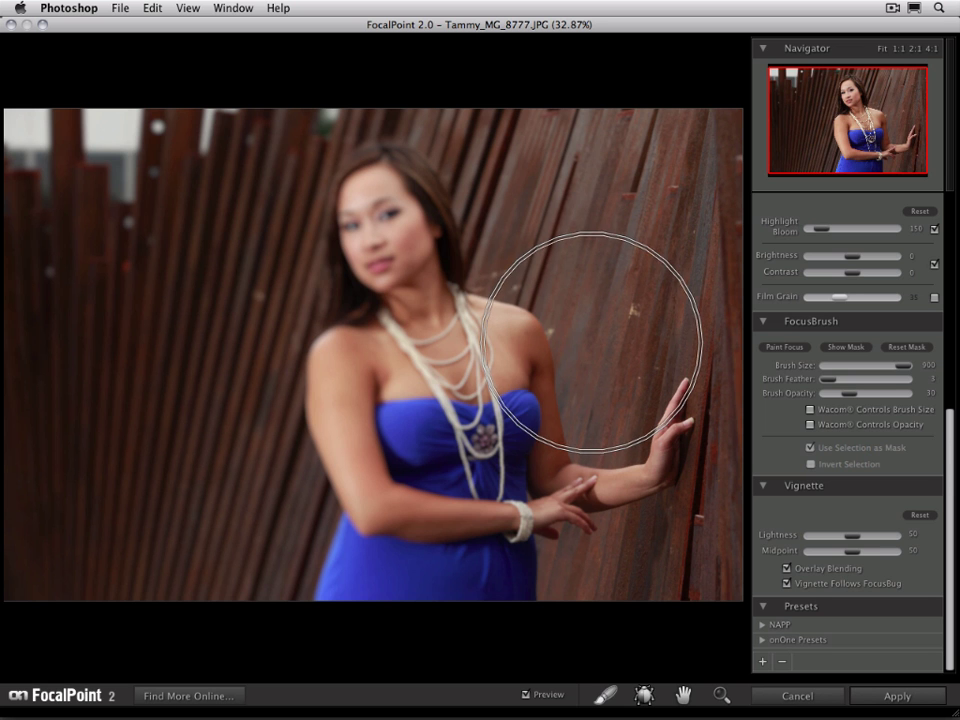
key("shift+bracketleft")
key("shift+bracketleft")
key("shift+bracketleft")
key("shift+bracketleft")
key("shift+bracketleft")
key("shift+bracketleft")
key("shift+bracketleft")
key("shift+bracketleft")
key("shift+bracketleft")
key("shift+bracketleft")
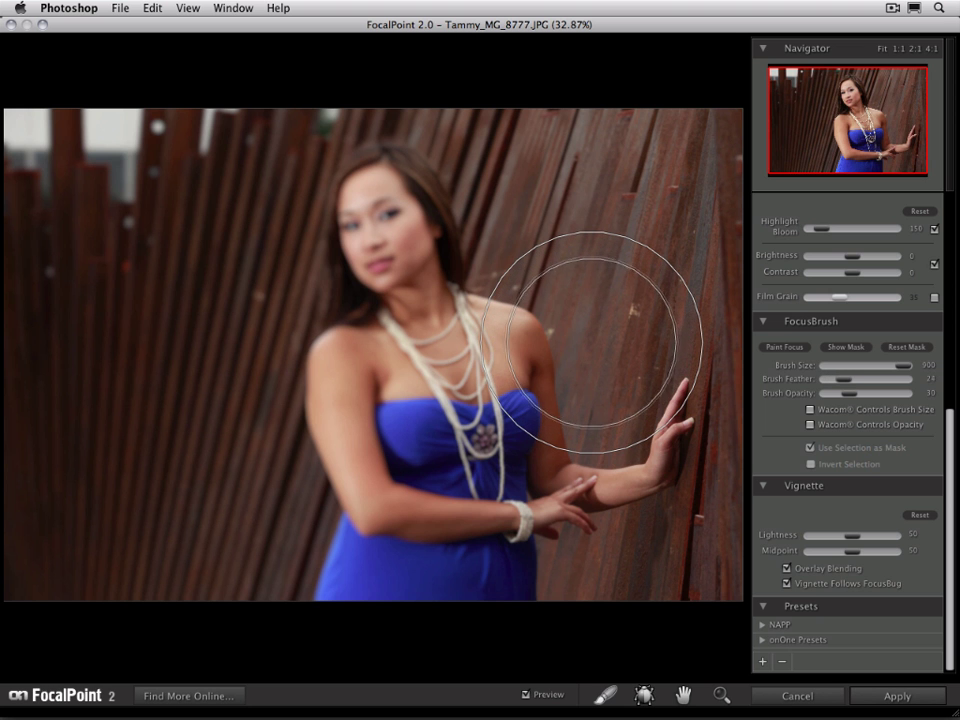
key("shift+bracketright")
key("shift+bracketright")
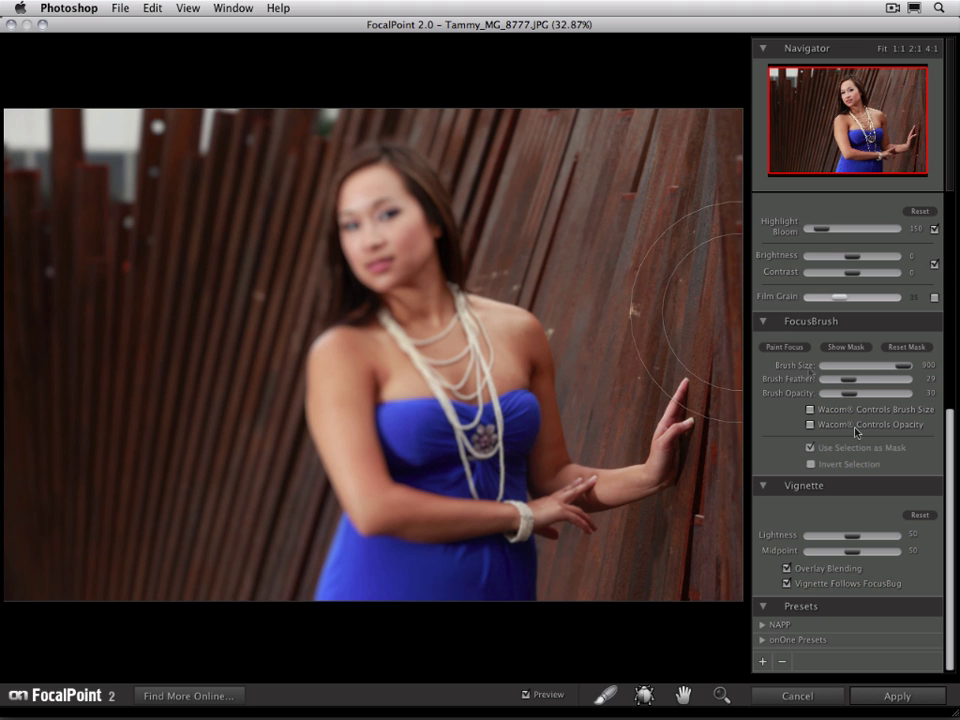
- Hide FocusBug 2 and display the mask in place of the photo
scroll(948, 422, "up", 2)
scroll(948, 422, "up", 3)
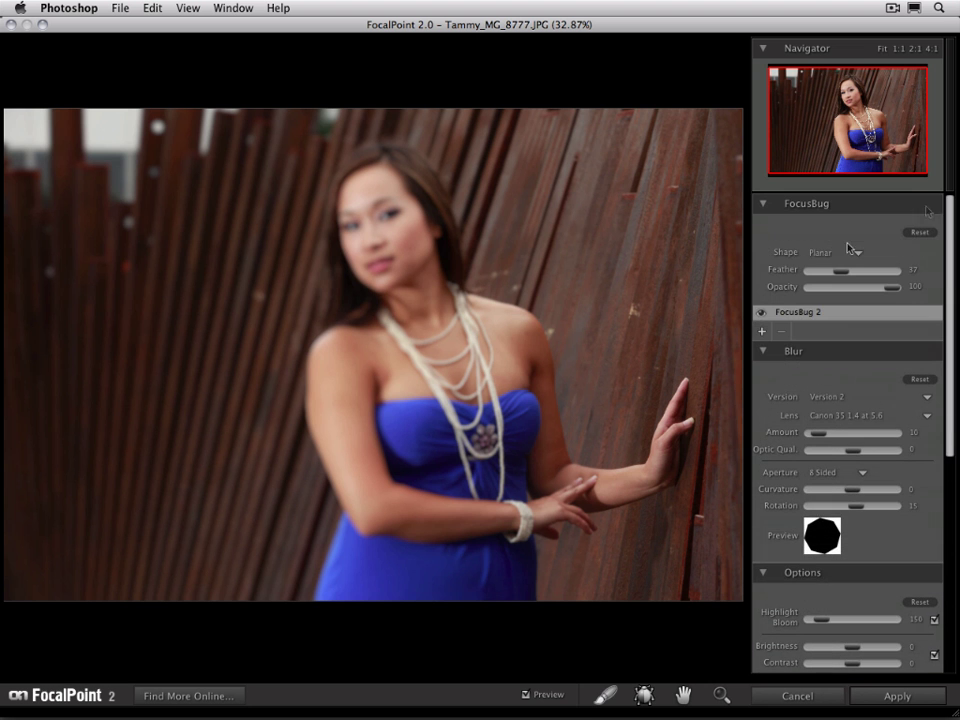
left_click(762, 318)
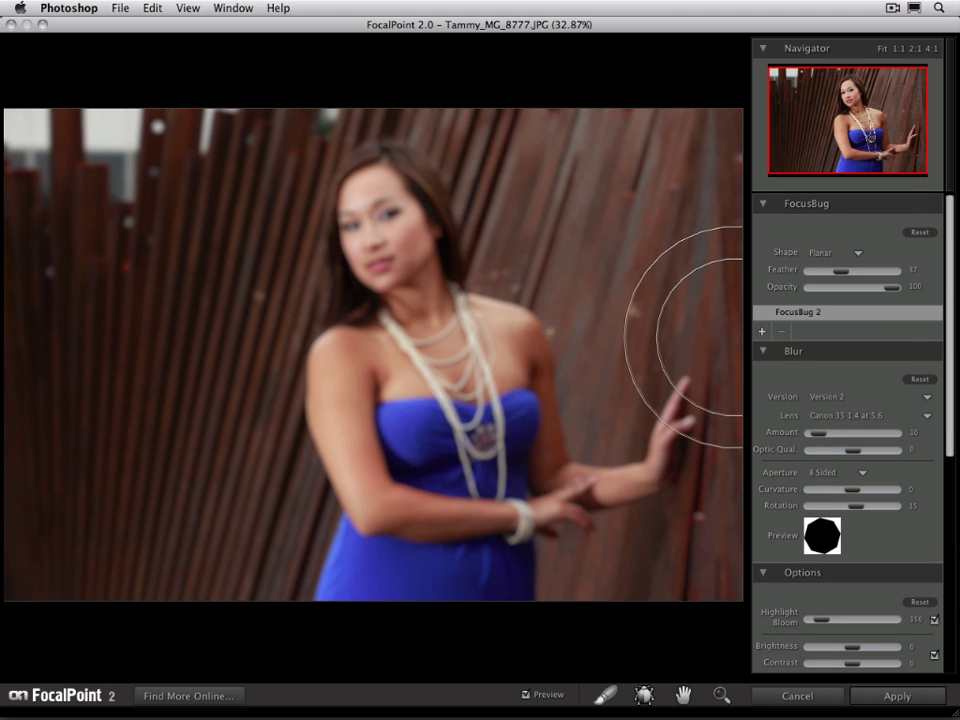
key("super+m")
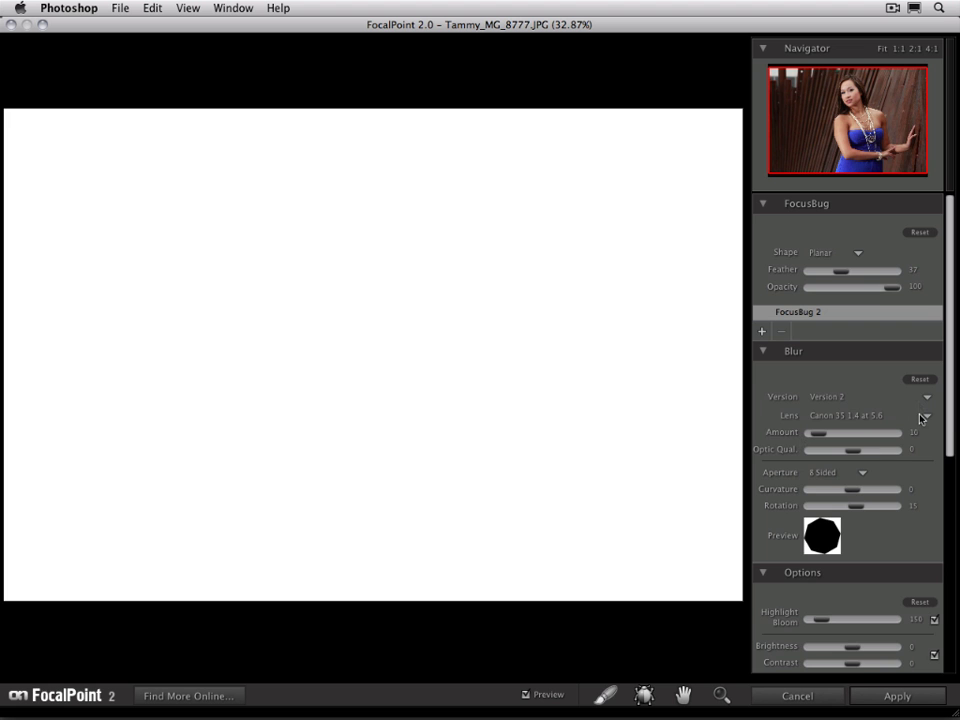
- Reduce the FocusBrush size to 300
scroll(948, 420, "down", 5)
key("bracketleft")
key("bracketleft")
key("bracketleft")
key("bracketleft")
key("bracketleft")
key("bracketleft")
key("bracketleft")
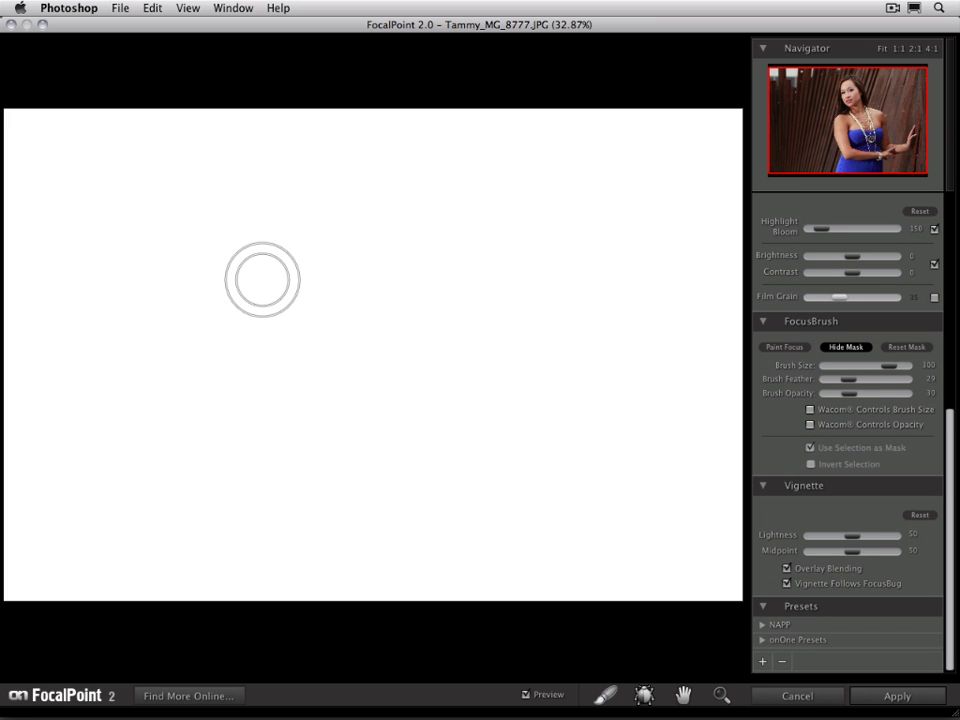
- Set the FocusBrush feather to 0 and its opacity to 100
key("shift+bracketleft")
key("shift+bracketleft")
key("shift+bracketleft")
key("shift+bracketleft")
key("shift+bracketleft")
key("shift+bracketleft")
key("shift+bracketleft")
key("shift+bracketleft")
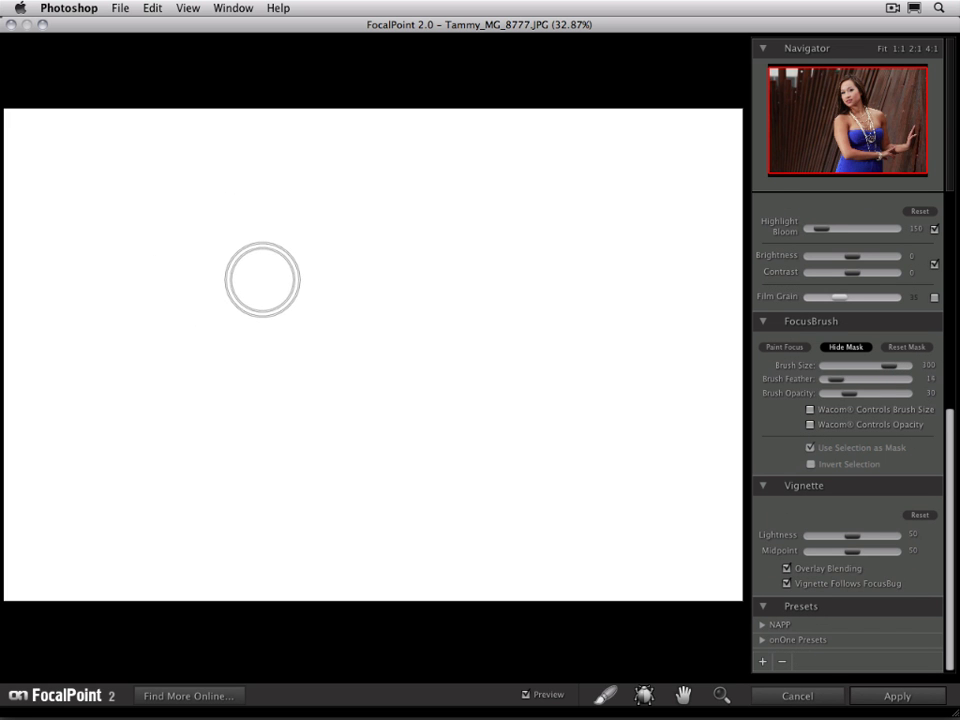
key("shift+bracketleft")
key("shift+bracketleft")
key("shift+bracketleft")
key("shift+bracketleft")
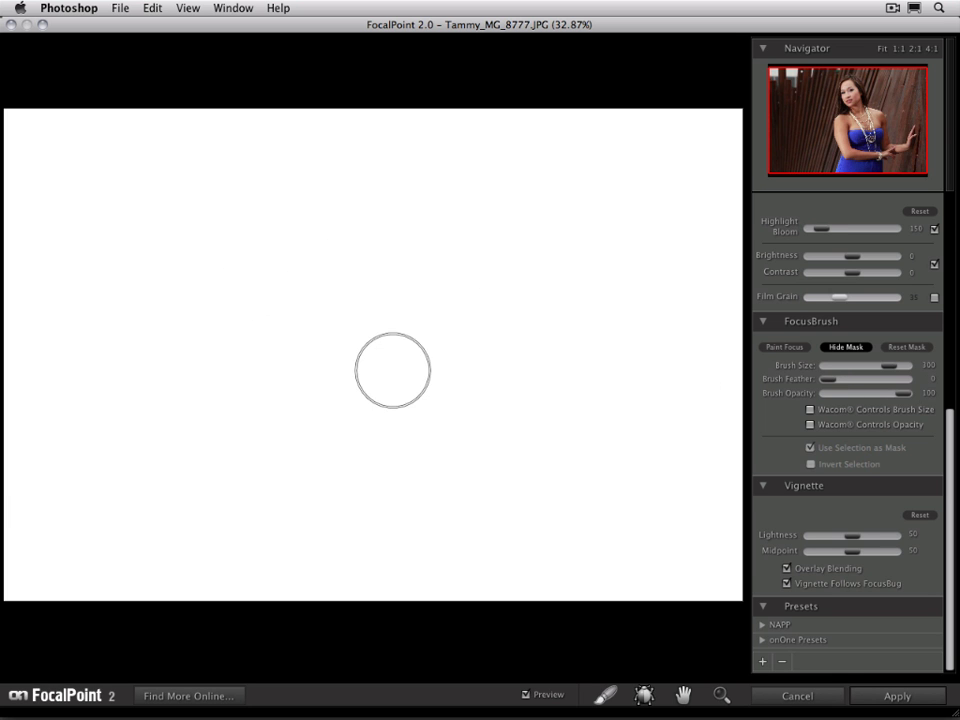
- Paint three stacked horizontal strokes on the mask's left half with brush feathers of 0, 16 and 62
left_click_drag(106, 203, 293, 208)
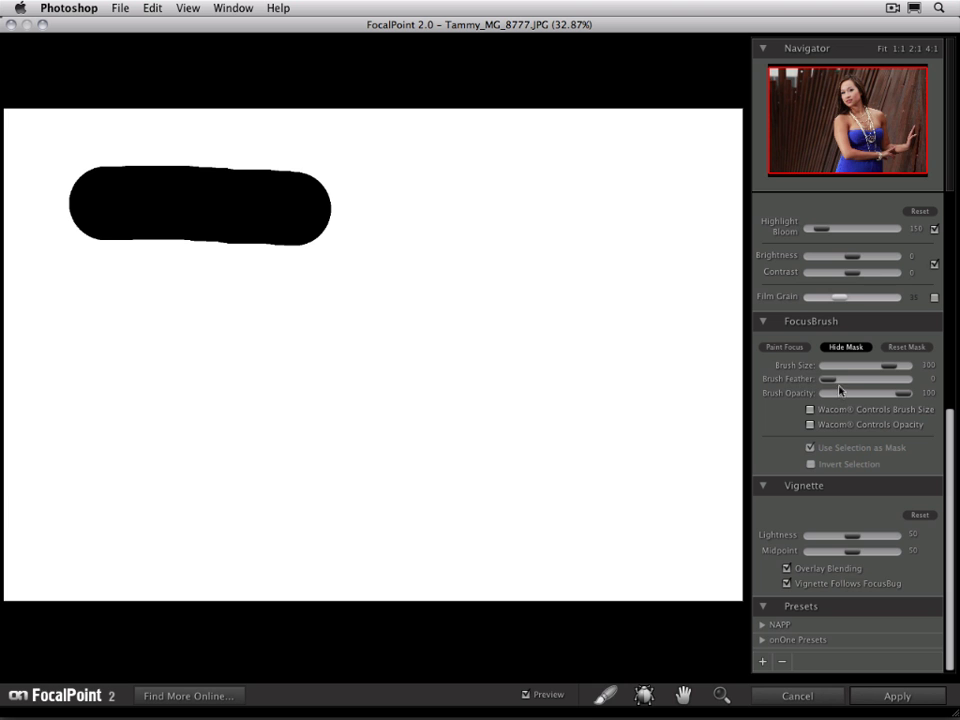
left_click_drag(843, 383, 835, 383)
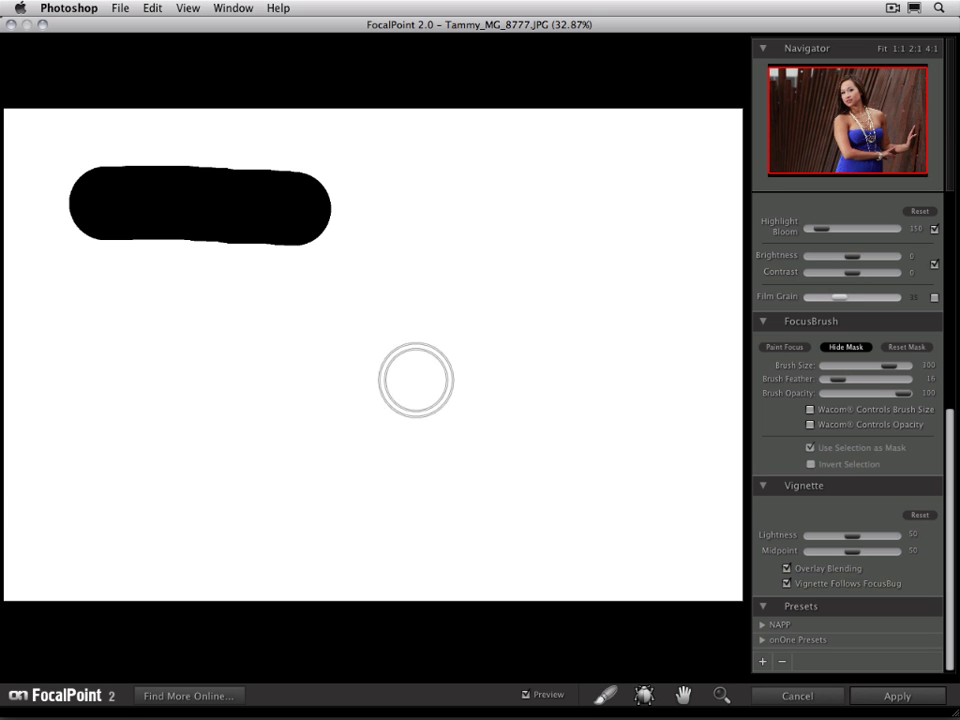
left_click_drag(103, 311, 253, 316)
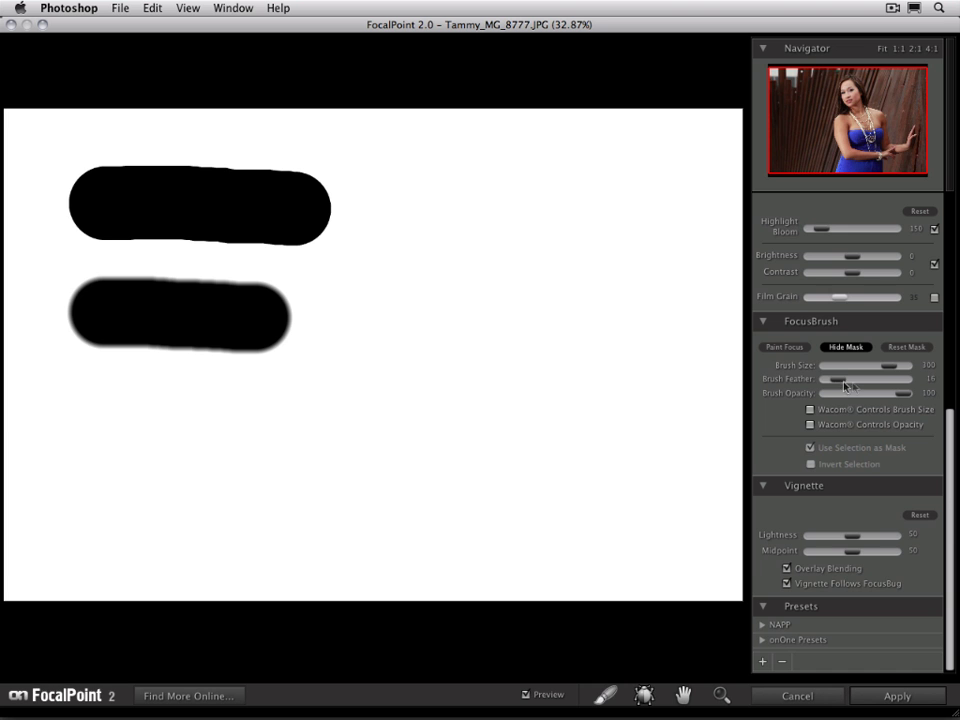
left_click_drag(96, 431, 250, 432)
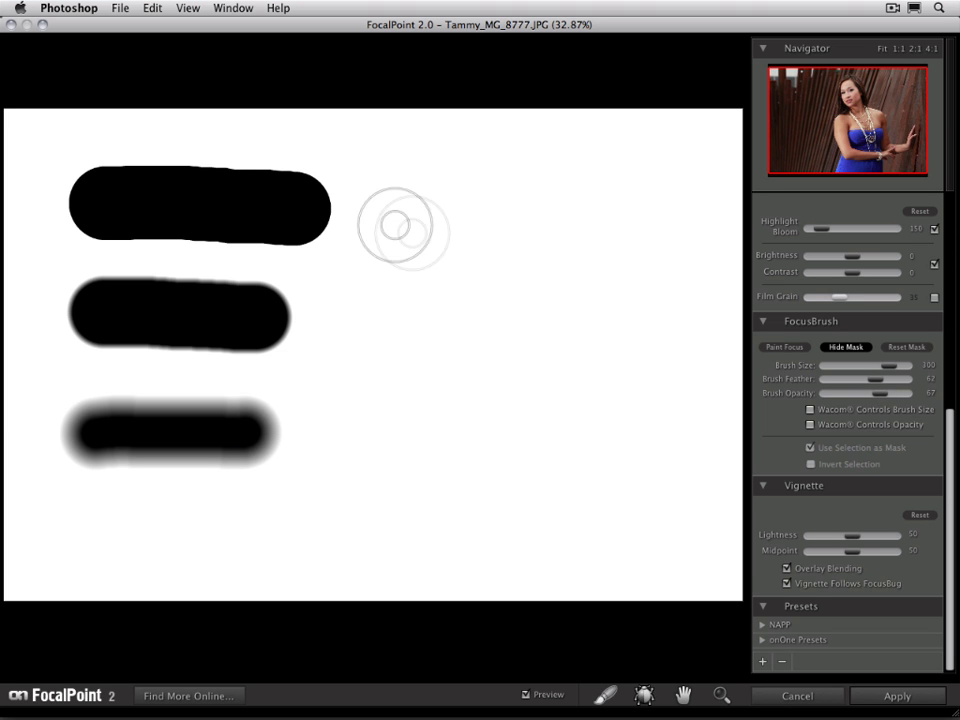
- Paint two horizontal strokes on the mask's right half at brush opacities of 67 and 20
left_click_drag(403, 223, 521, 224)
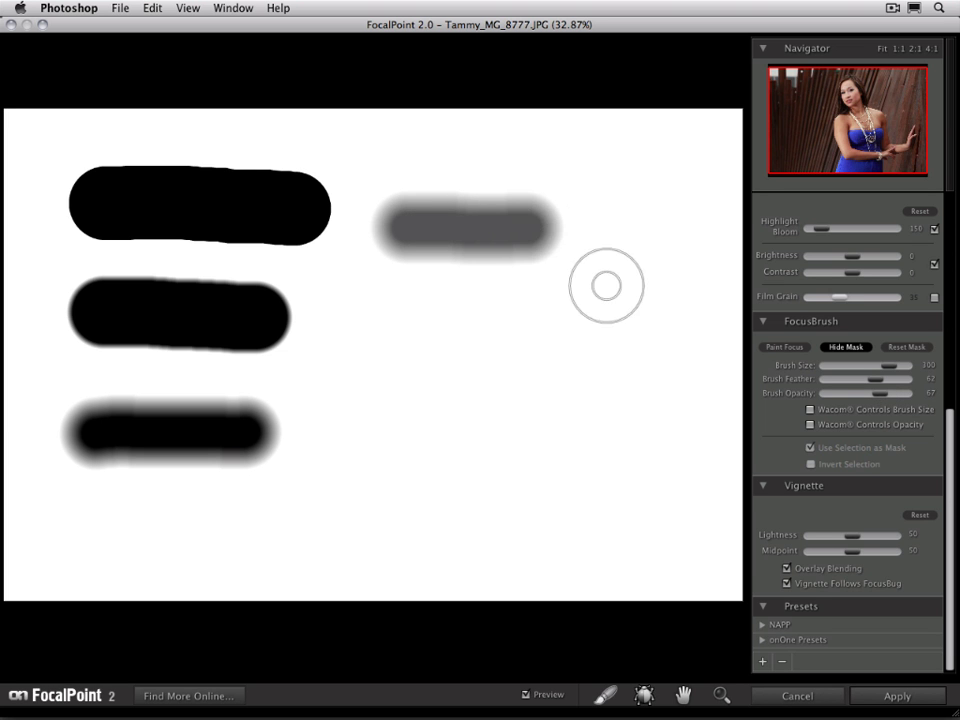
left_click_drag(880, 397, 842, 397)
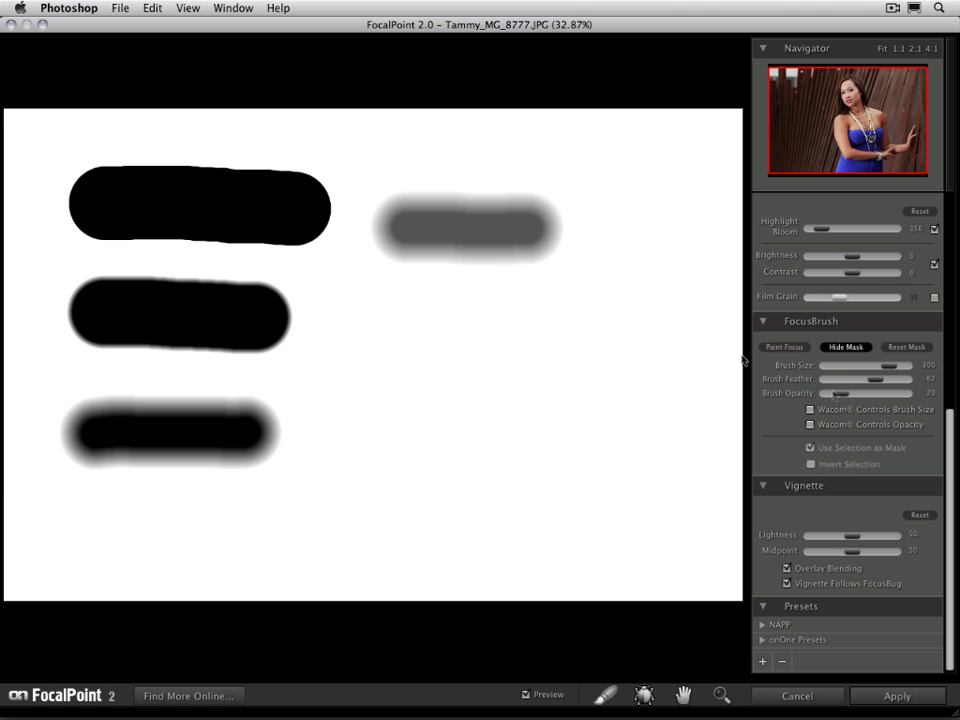
left_click_drag(411, 339, 558, 345)
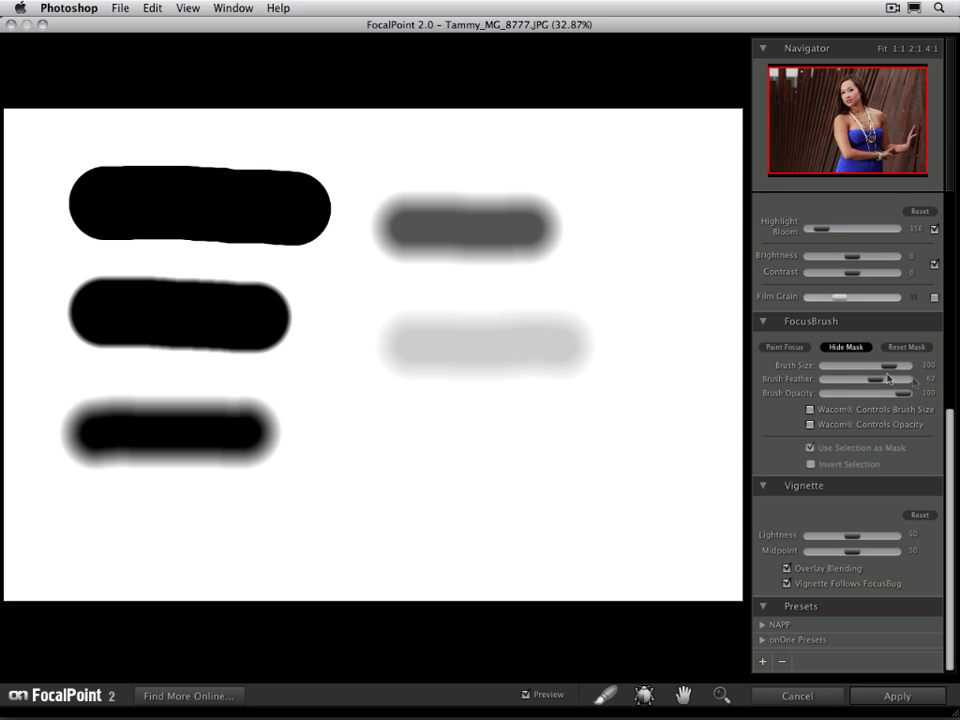
- Paint strokes at 100 opacity on the mask's right half with a hairline brush, size 50 and size 1000
left_click_drag(889, 368, 851, 372)
left_click_drag(416, 508, 518, 517)
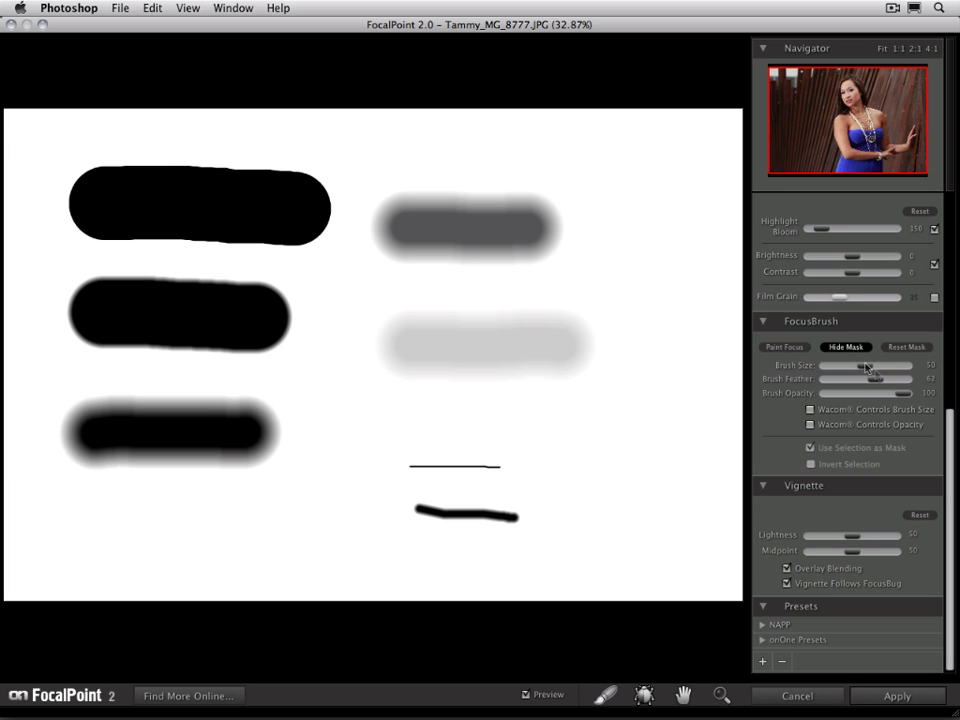
mouse_move(425, 335)
left_mouse_down()
mouse_move(414, 315)
mouse_move(553, 311)
mouse_move(582, 327)
left_mouse_up()
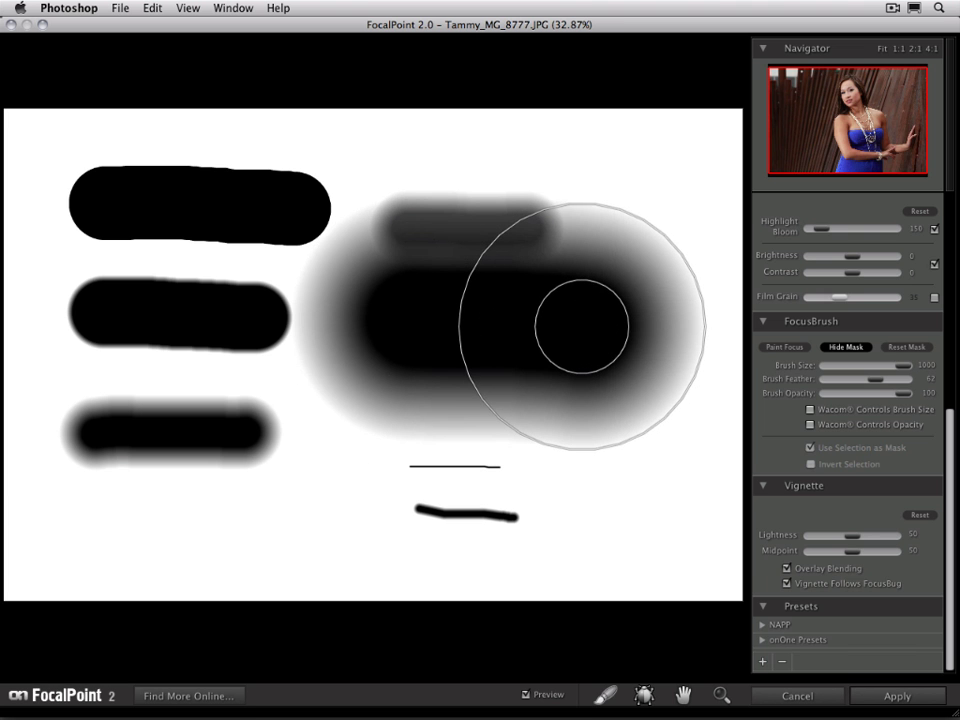
- Reset the mask, enable Wacom control of brush size, and paint a stroke across the mask that widens from thin to full size
left_click(907, 347)
left_click(810, 409)
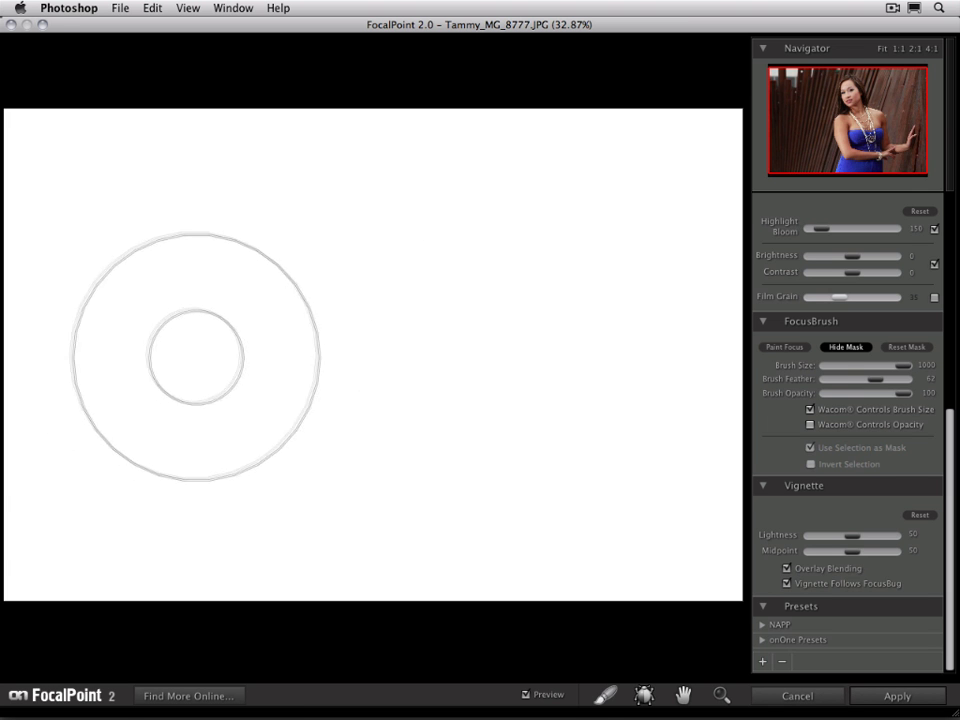
key("bracketleft")
key("bracketleft")
key("bracketleft")
key("bracketleft")
key("bracketleft")
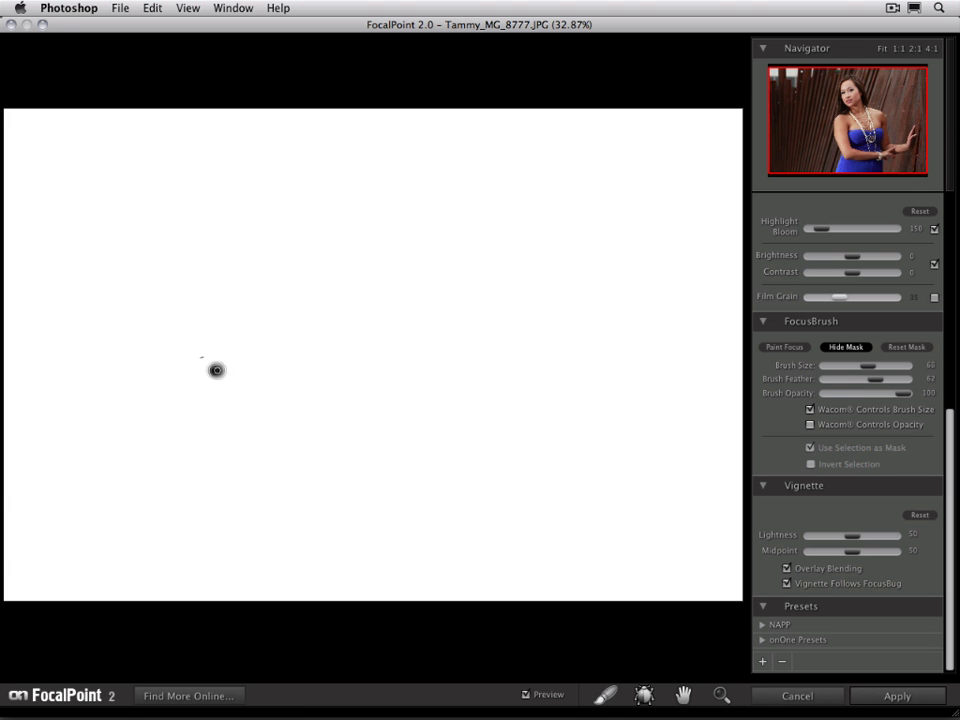
mouse_move(230, 369)
left_mouse_down()
mouse_move(298, 347)
mouse_move(455, 327)
mouse_move(598, 334)
mouse_move(589, 311)
mouse_move(598, 309)
left_mouse_up()
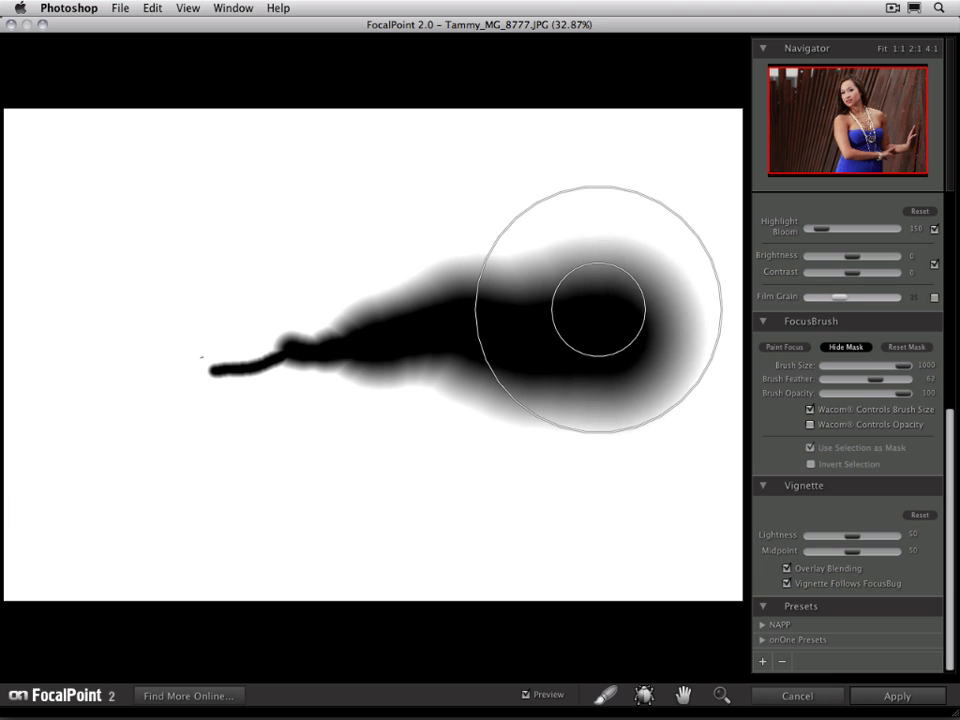
- Reset the mask, switch Wacom control to opacity only, and paint two winding strokes of varying opacity at brush size 300
left_click(906, 347)
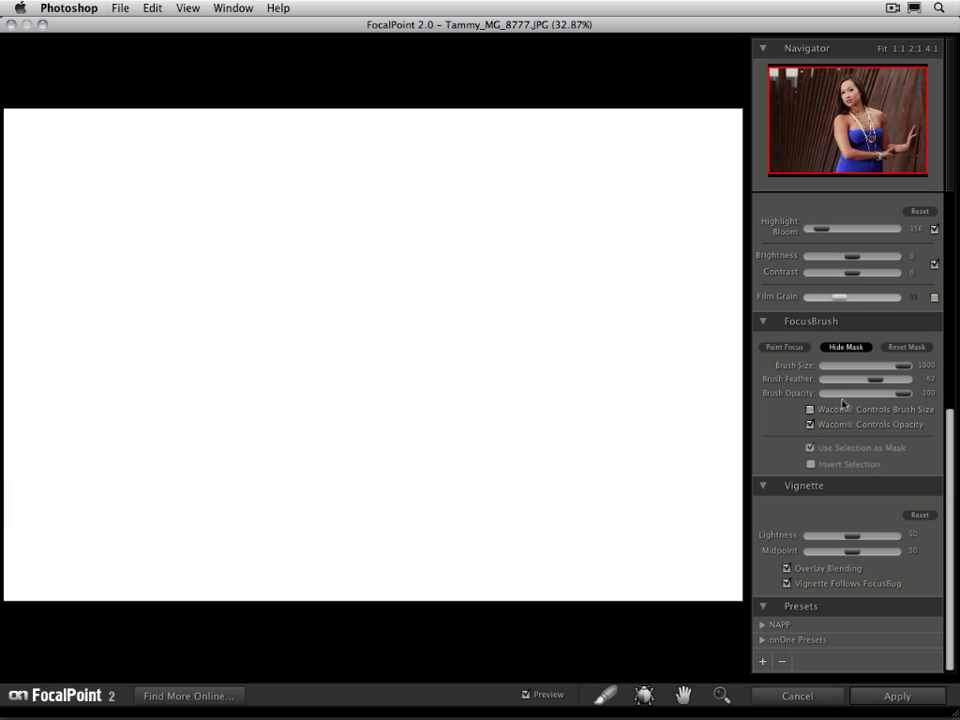
left_click_drag(903, 366, 874, 369)
left_click_drag(878, 371, 889, 367)
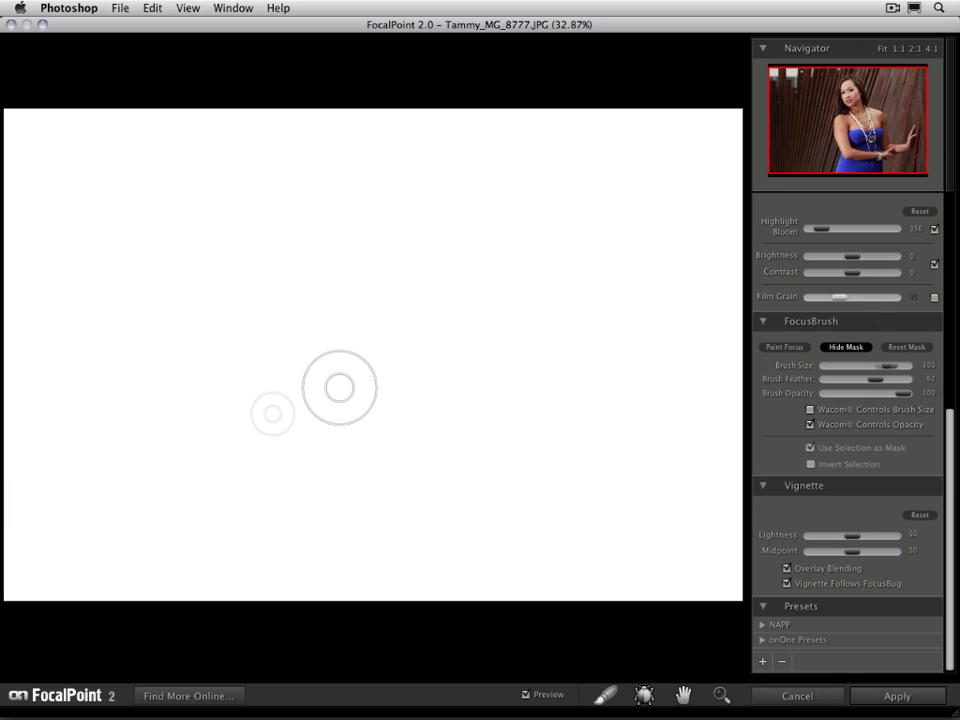
mouse_move(165, 407)
left_mouse_down()
mouse_move(248, 337)
mouse_move(340, 282)
mouse_move(393, 259)
mouse_move(436, 255)
mouse_move(453, 295)
mouse_move(425, 366)
mouse_move(483, 402)
mouse_move(487, 433)
mouse_move(476, 454)
mouse_move(442, 469)
mouse_move(345, 459)
left_mouse_up()
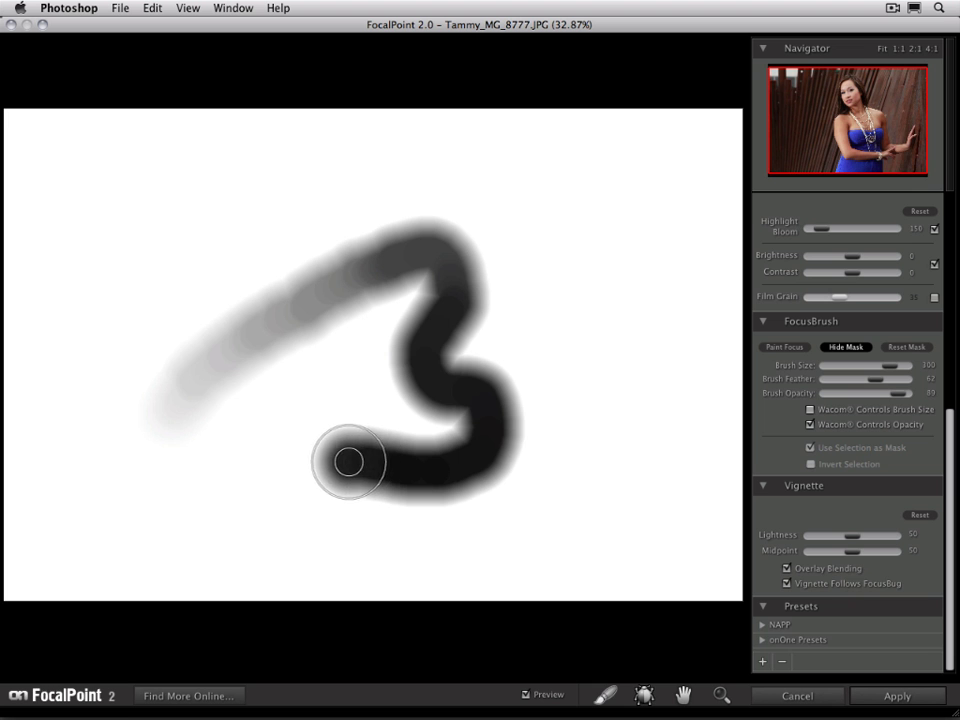
mouse_move(144, 345)
left_mouse_down()
mouse_move(182, 272)
mouse_move(231, 249)
mouse_move(244, 270)
mouse_move(279, 268)
mouse_move(292, 300)
mouse_move(306, 285)
mouse_move(356, 285)
mouse_move(435, 343)
mouse_move(505, 375)
left_mouse_up()
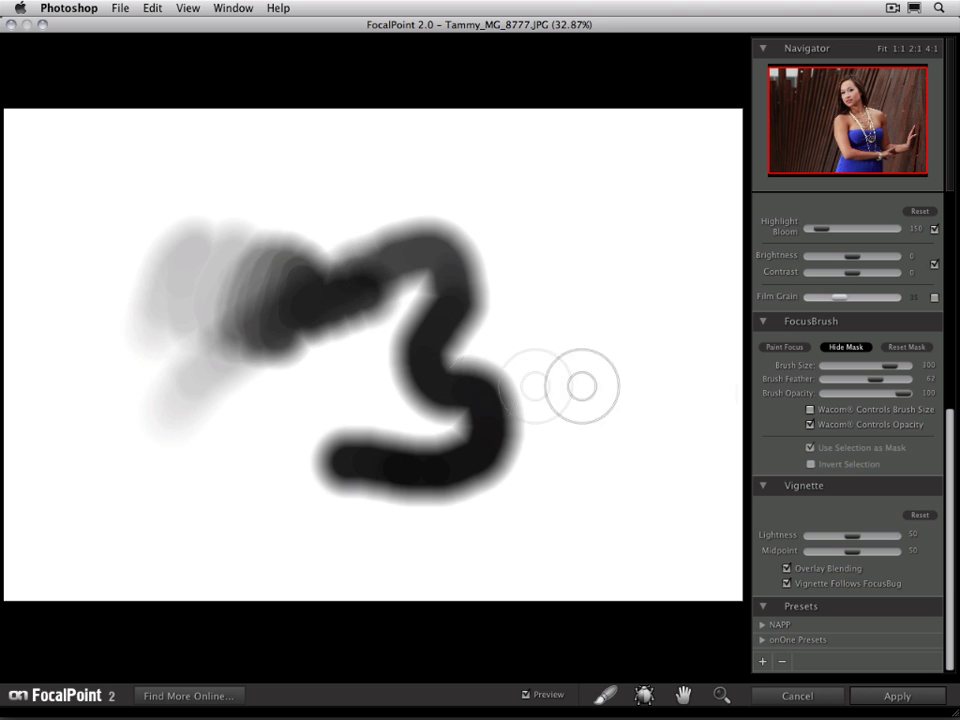
- Reset the mask, enable Wacom control of both size and opacity, and paint a curved stroke that grows wider and darker
left_click(908, 347)
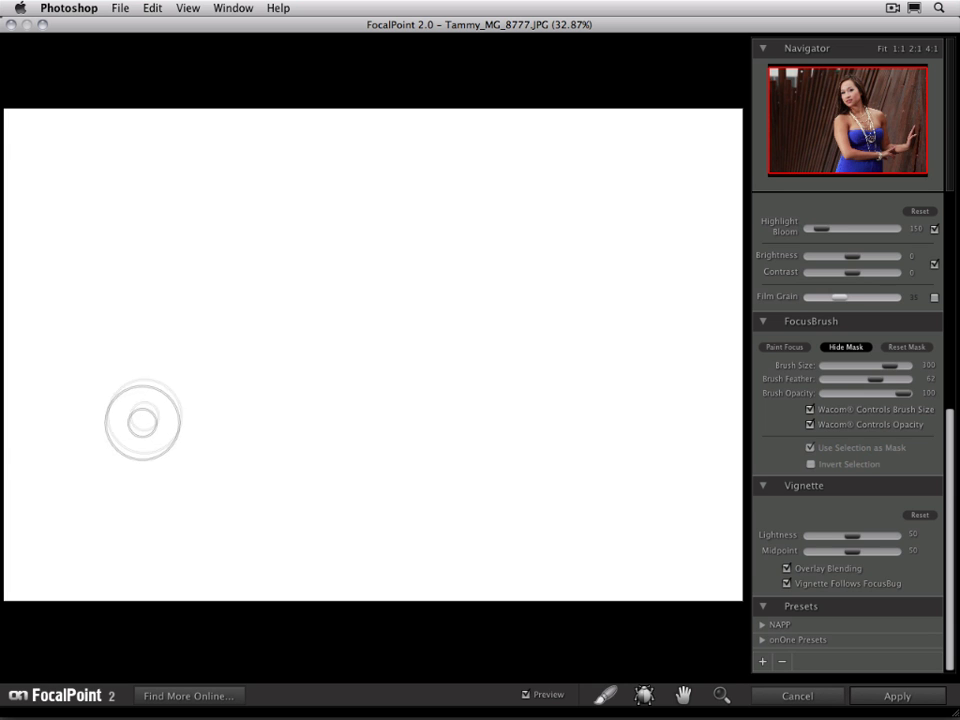
left_click(143, 423)
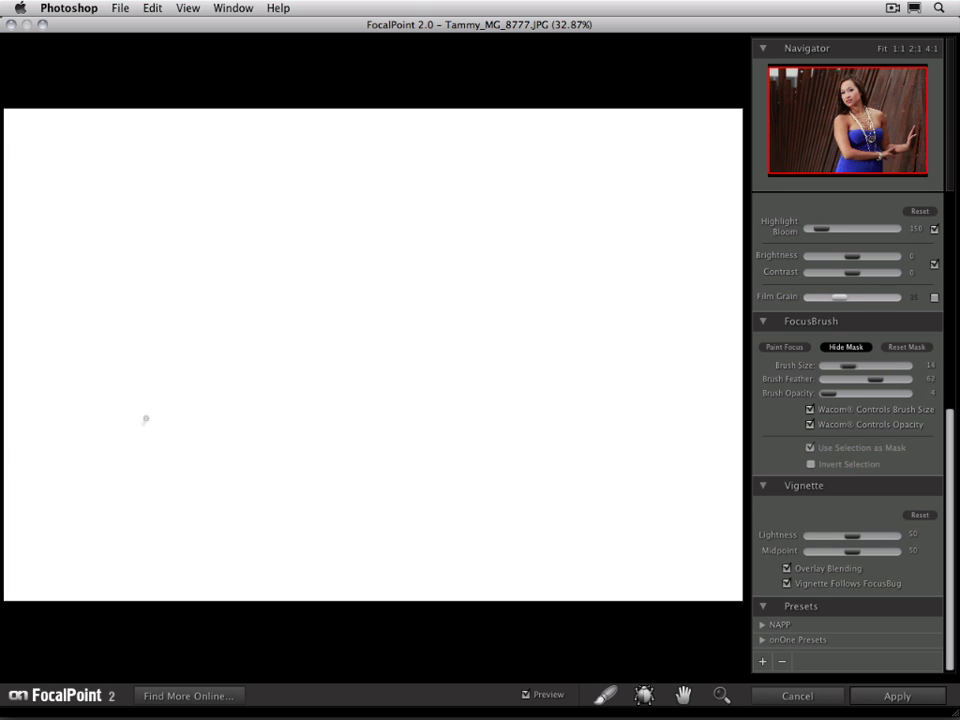
mouse_move(162, 389)
left_mouse_down()
mouse_move(257, 272)
mouse_move(298, 248)
mouse_move(334, 243)
mouse_move(366, 307)
mouse_move(395, 323)
mouse_move(388, 376)
mouse_move(452, 428)
left_mouse_up()
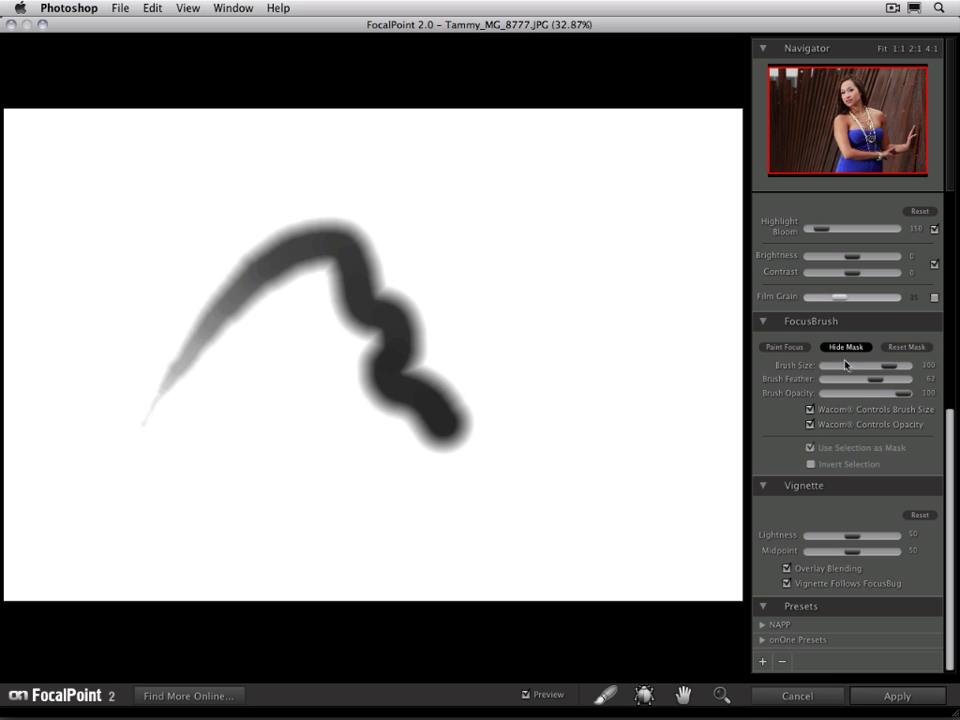
- Reset and hide the mask with Wacom control on opacity only, and turn FocusBug 2's effect back on
left_click(899, 348)
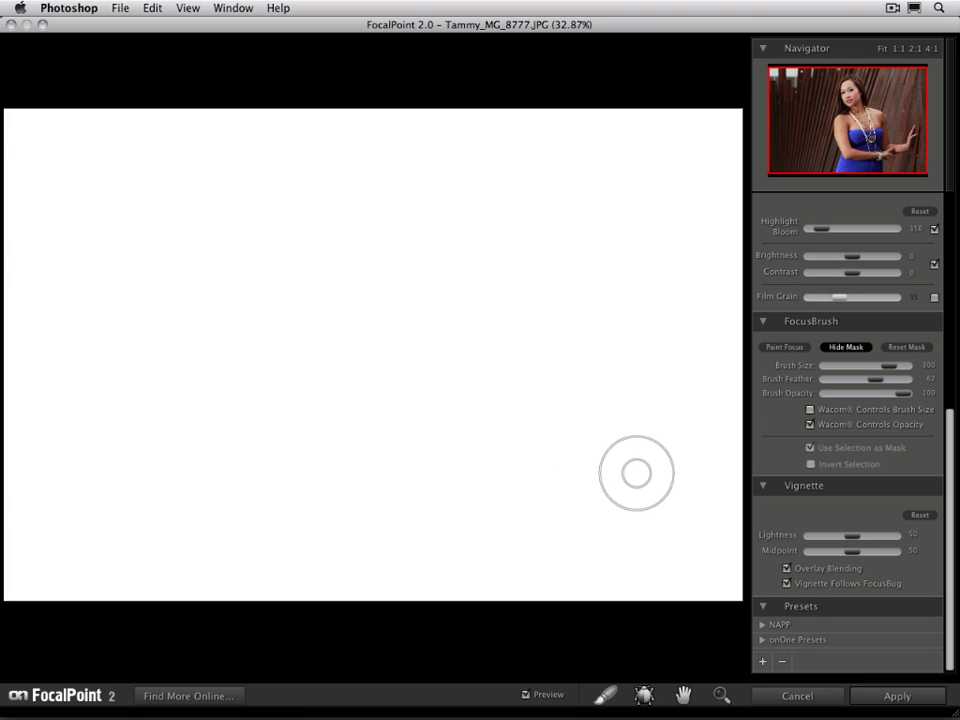
left_click(840, 349)
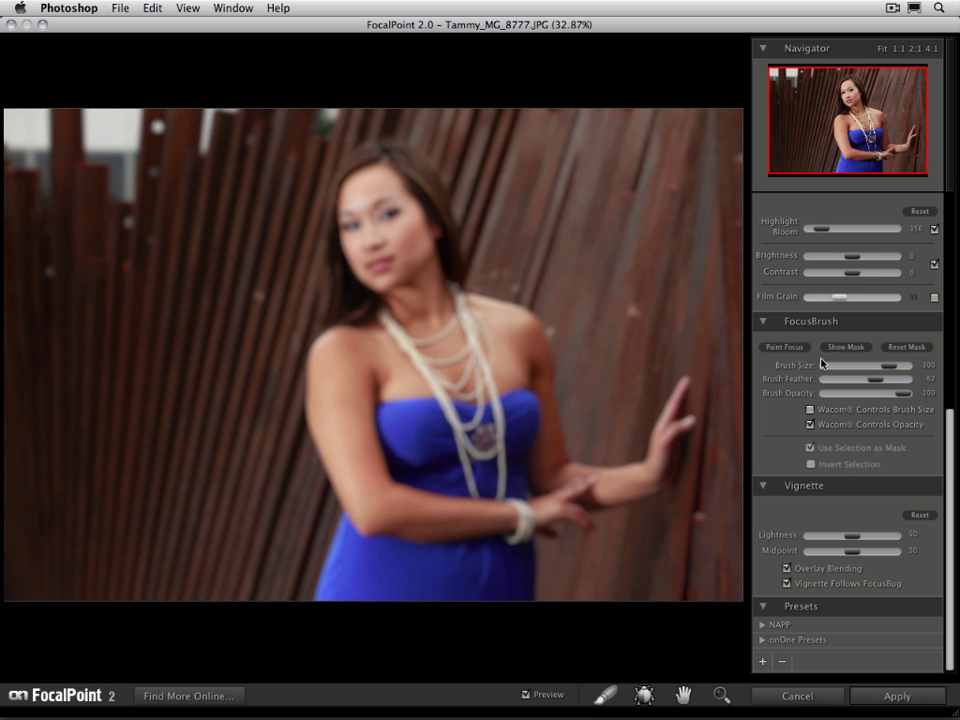
scroll(900, 440, "up", 10)
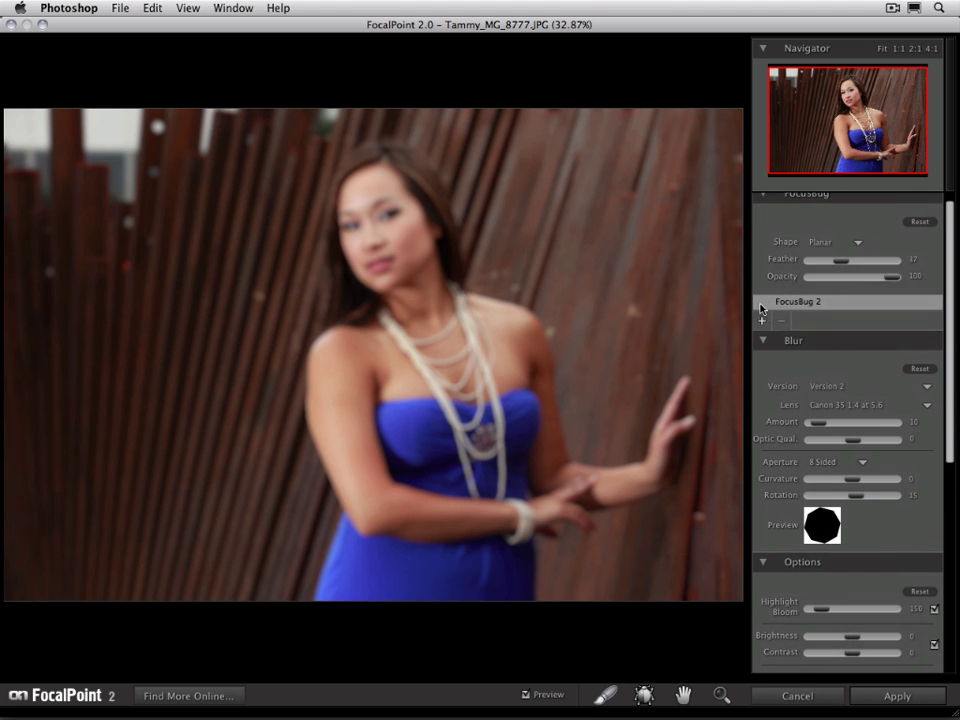
left_click(761, 303)
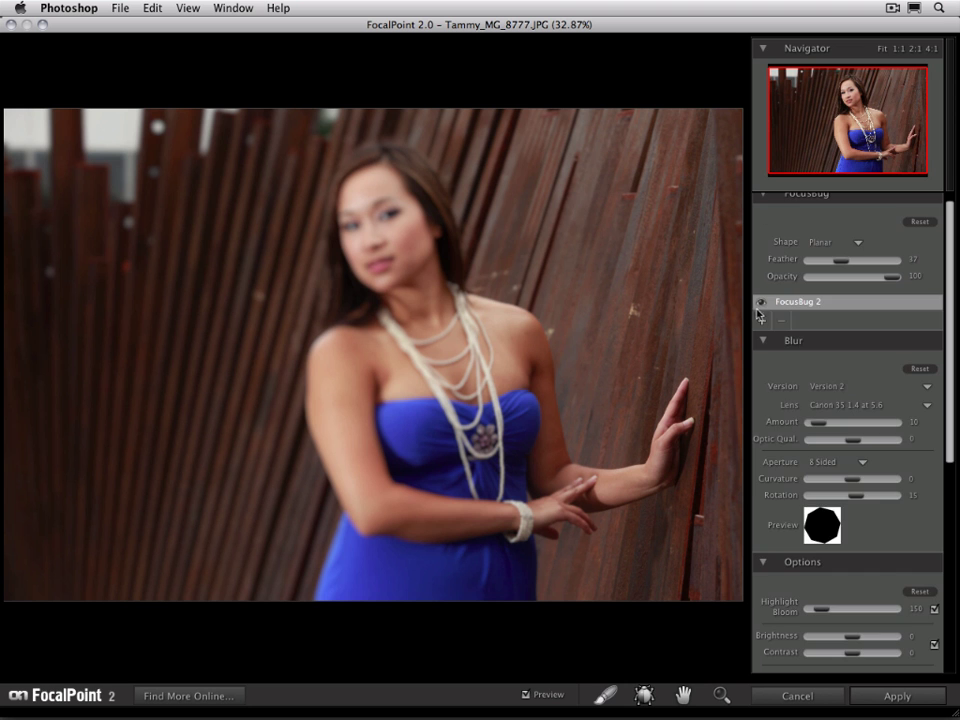
- Paint focus back over the woman's face and body with the size 300 brush, reducing the feather to 24
scroll(895, 533, "down", 10)
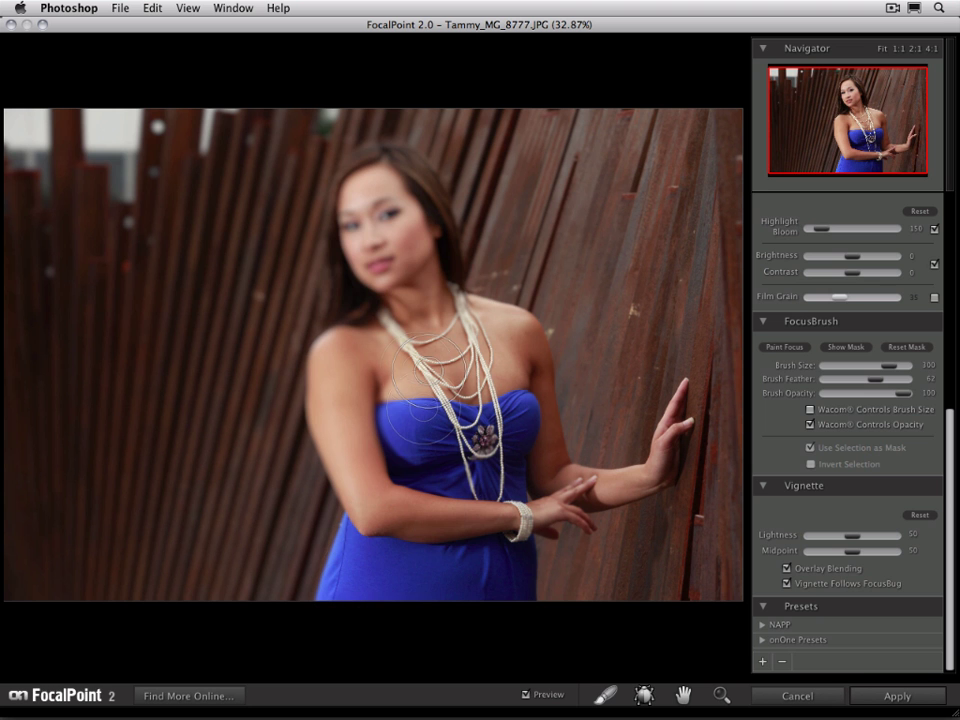
left_click_drag(365, 205, 400, 238)
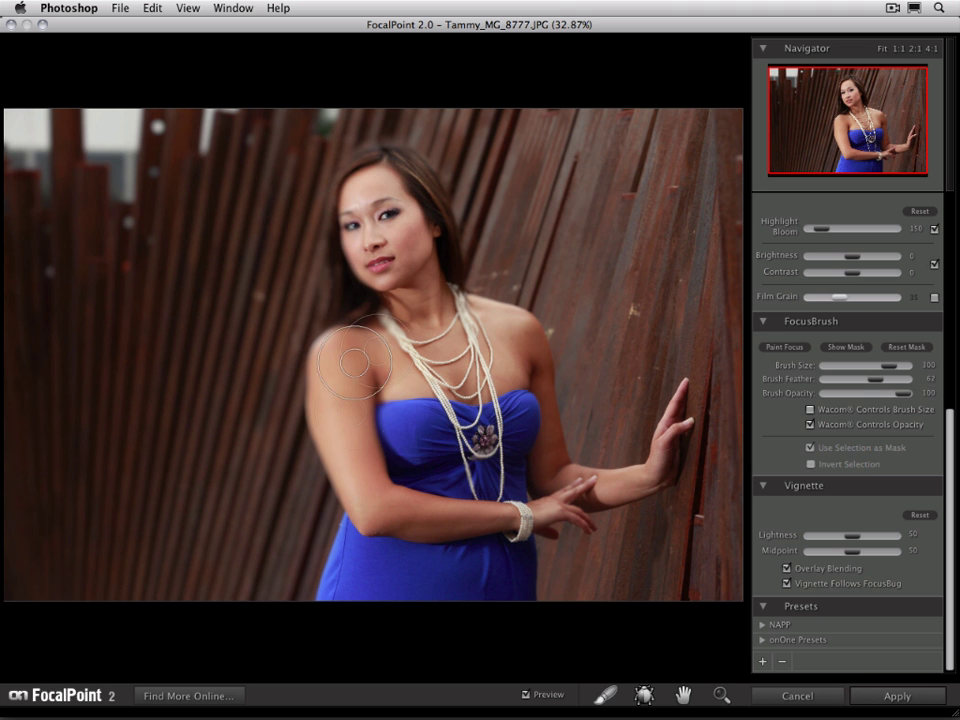
key("shift+bracketleft")
key("shift+bracketleft")
key("shift+bracketleft")
key("shift+bracketleft")
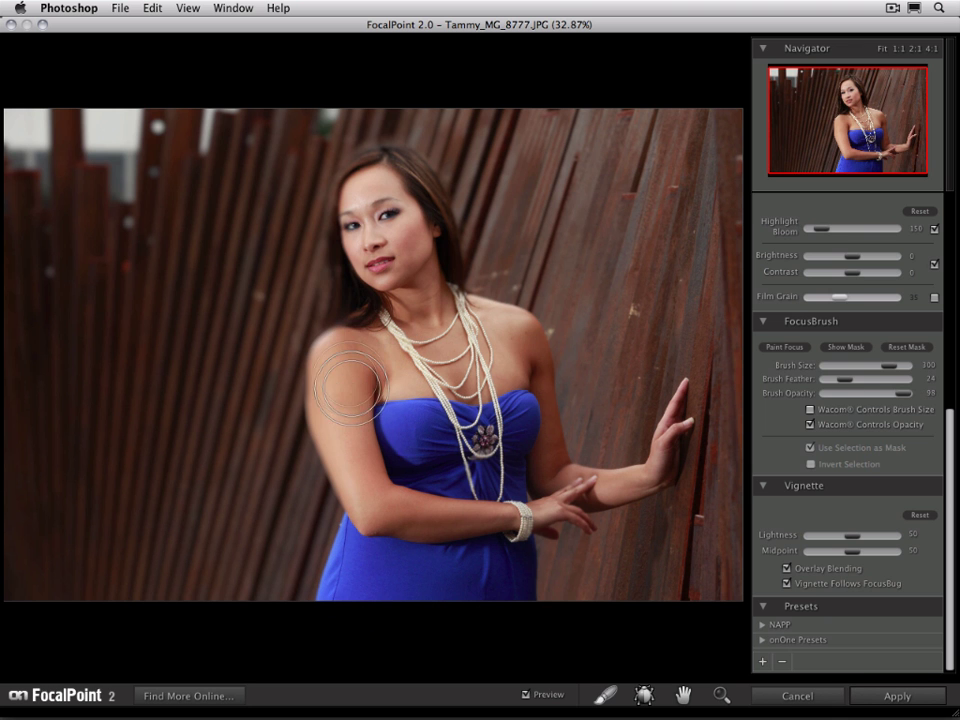
- At 100% zoom, set the brush size to 125 and paint focus along the outer edge of the shoulder and upper arm
left_click(914, 48)
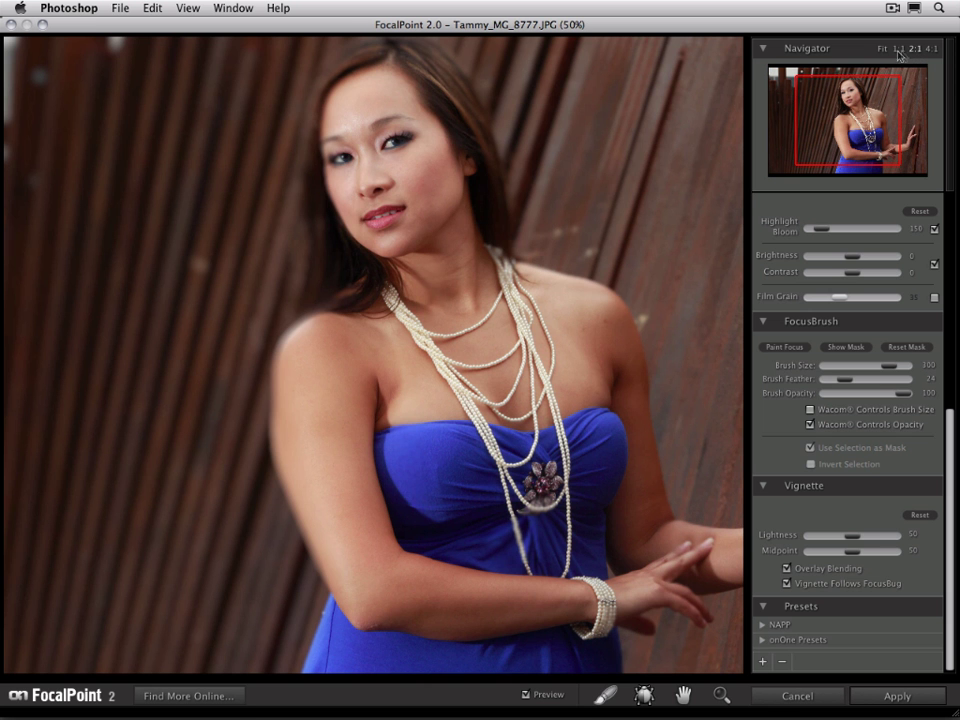
left_click(897, 49)
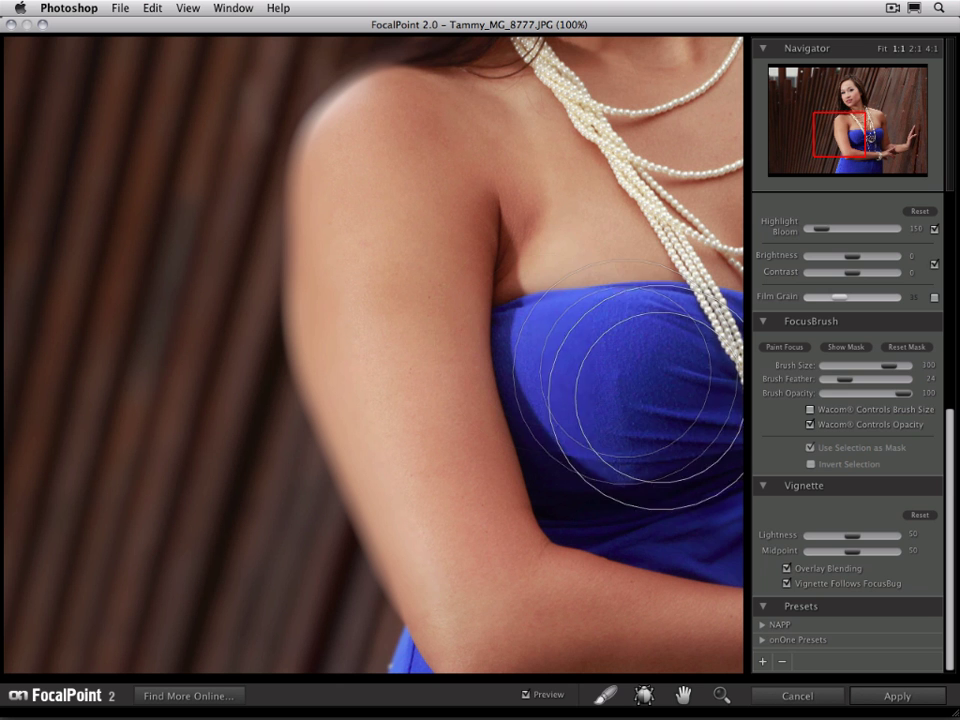
left_click_drag(890, 367, 879, 367)
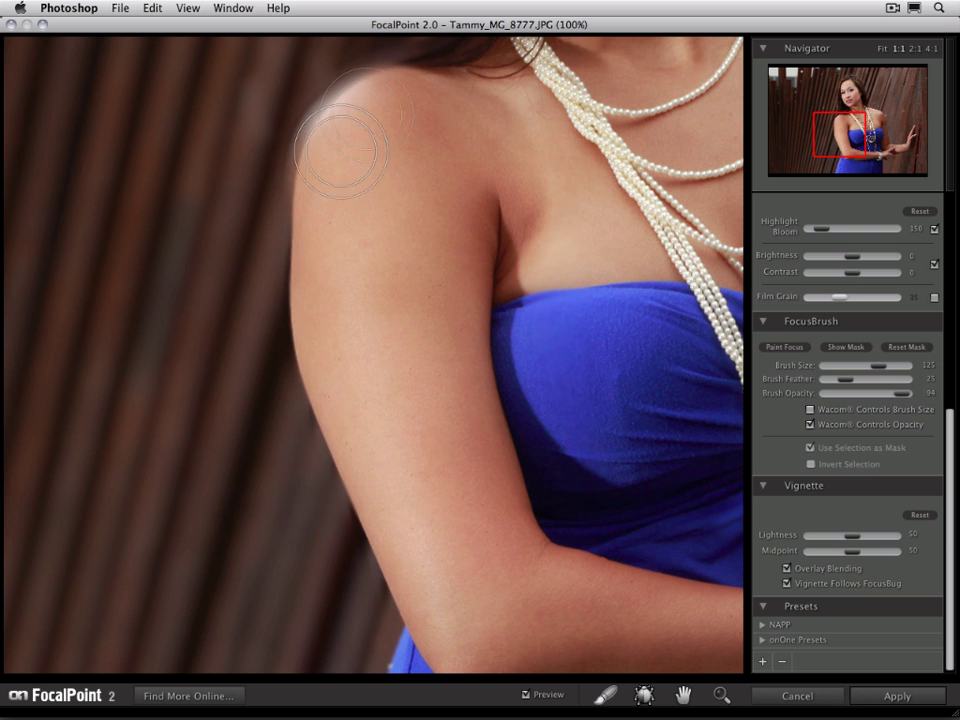
- Paint focus along the edges of the woman's face and hair, from the crown down to the shoulder
key("h")
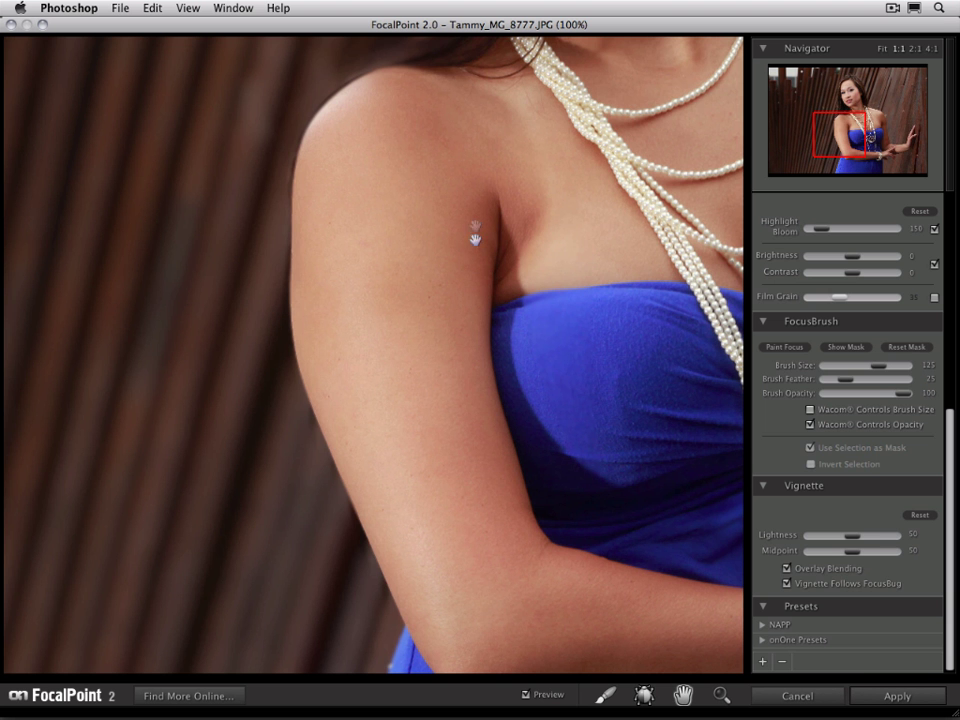
left_click_drag(473, 166, 304, 643)
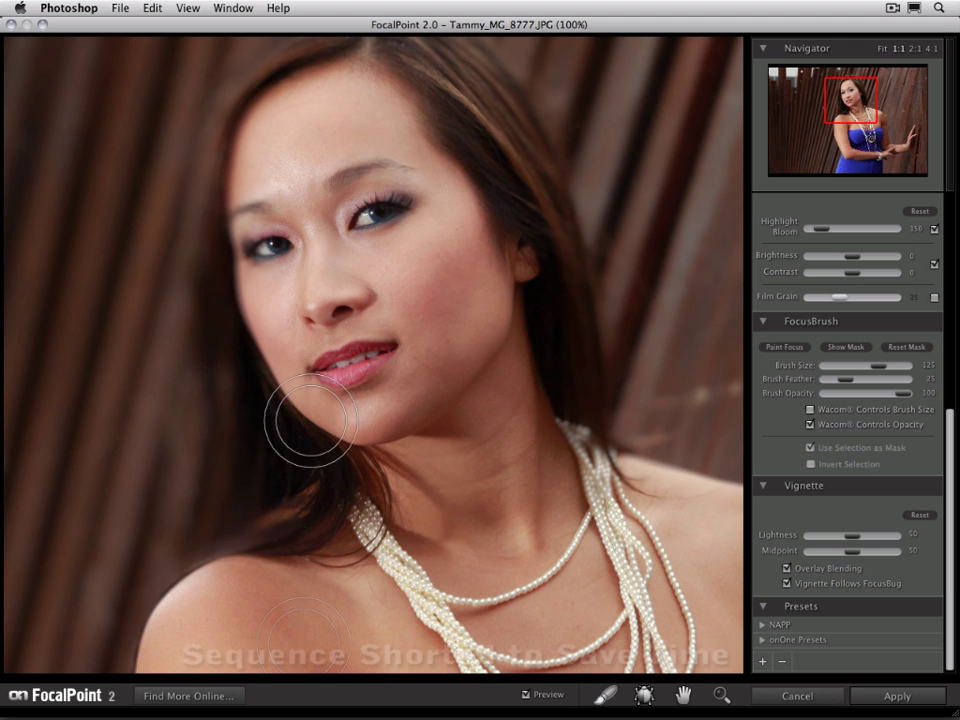
mouse_move(285, 137)
left_mouse_down()
mouse_move(268, 407)
mouse_move(275, 92)
mouse_move(262, 112)
mouse_move(264, 254)
left_mouse_up()
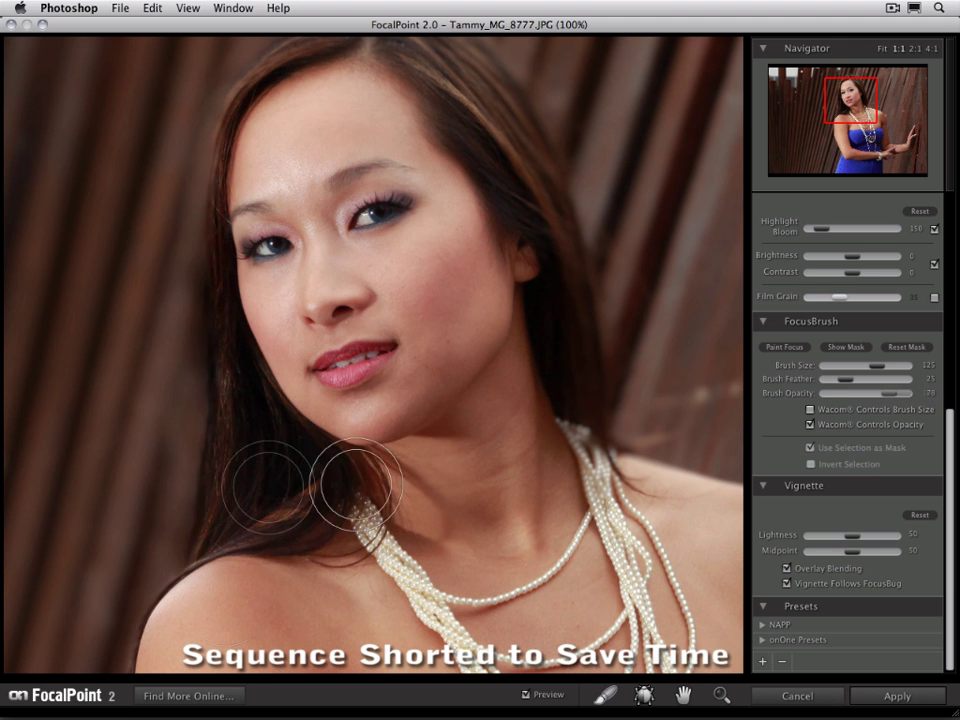
scroll(330, 400, "up", 5)
mouse_move(288, 343)
left_mouse_down()
mouse_move(252, 434)
mouse_move(408, 340)
mouse_move(375, 290)
mouse_move(466, 343)
mouse_move(380, 280)
mouse_move(338, 293)
mouse_move(285, 338)
left_mouse_up()
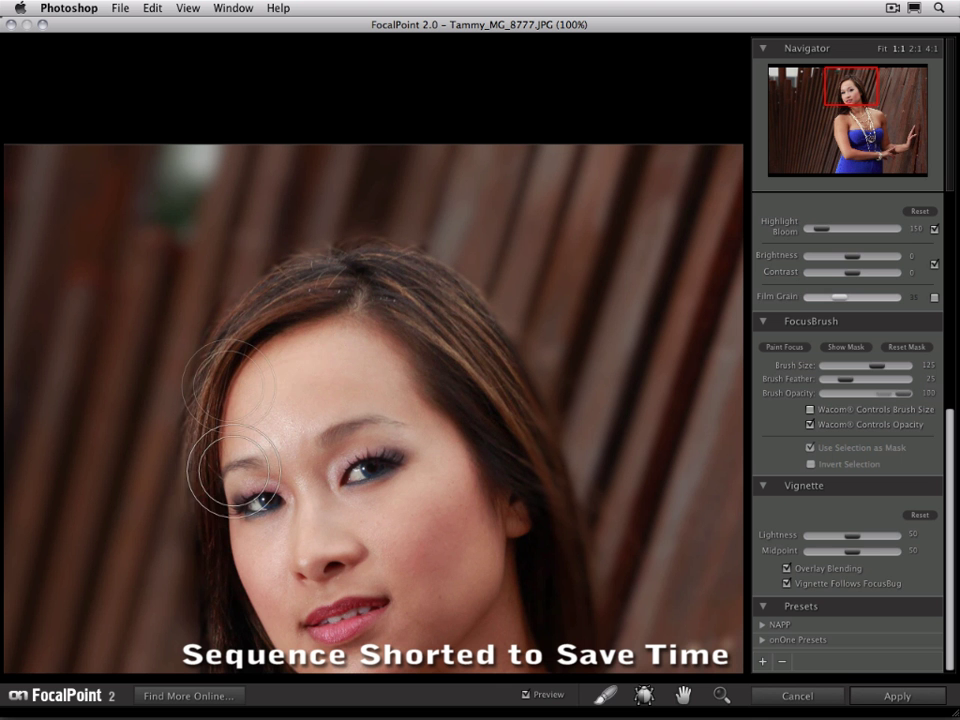
scroll(238, 402, "down", 3)
mouse_move(246, 386)
left_mouse_down()
mouse_move(246, 486)
mouse_move(229, 489)
left_mouse_up()
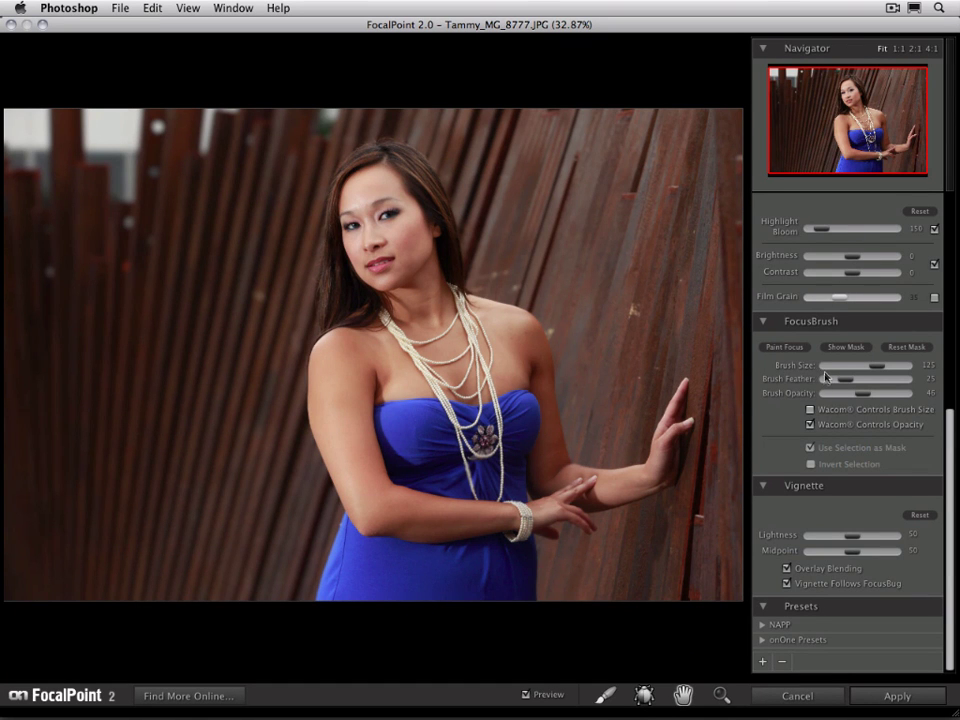
- Show the mask, fill the grey gaps inside the figure at 100 brush opacity, and hide the mask again
left_click(843, 348)
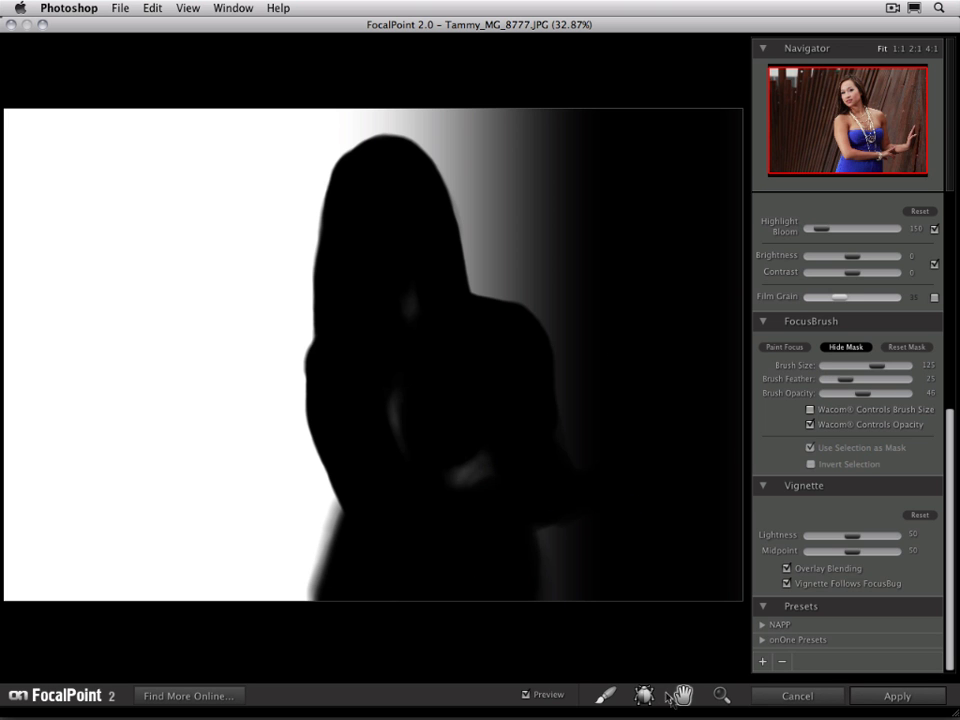
left_click(608, 696)
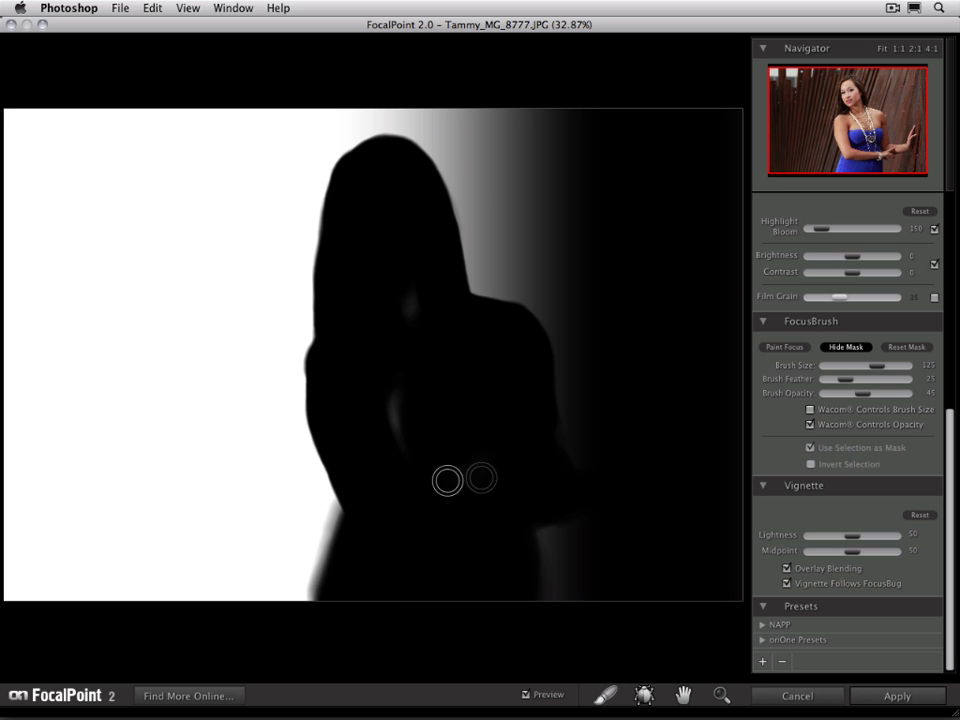
left_click_drag(863, 393, 906, 393)
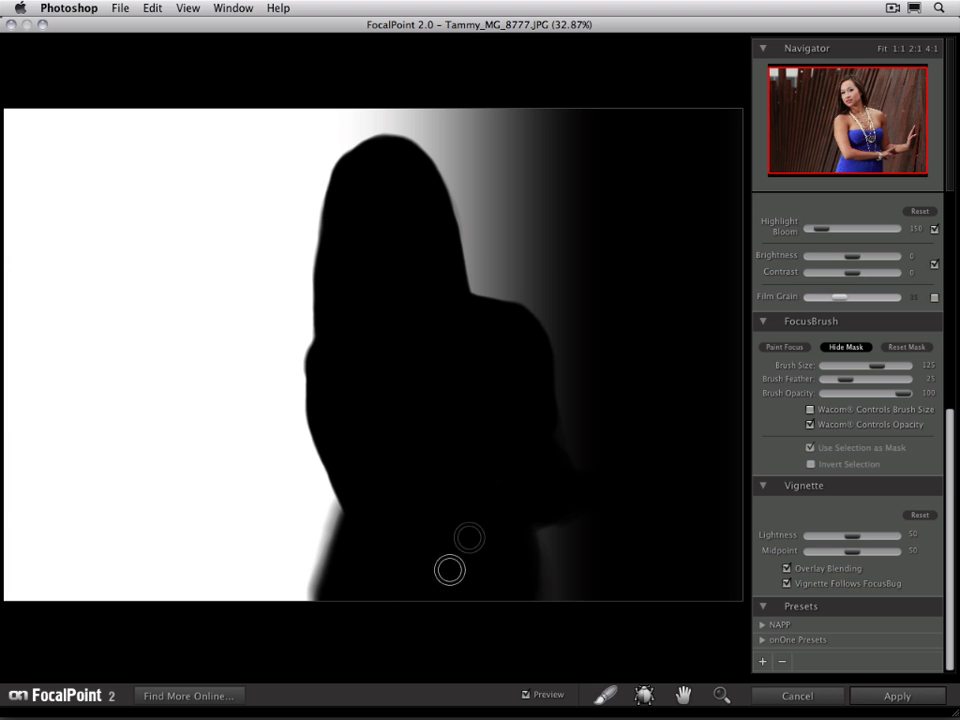
left_click(843, 348)
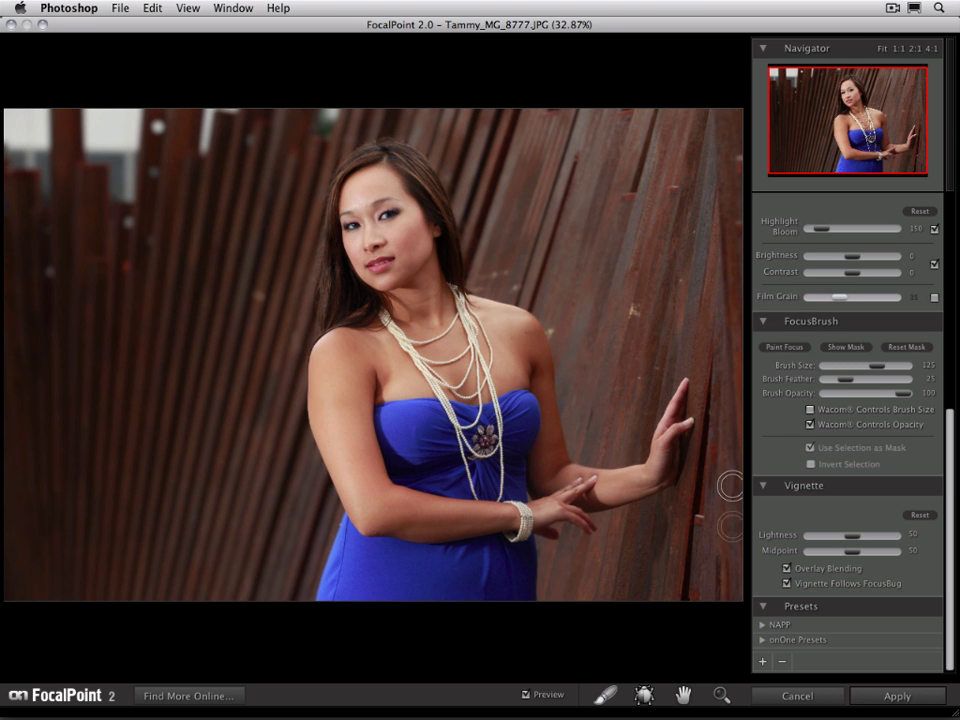
- Compare the portrait with and without the blur by switching the preview off and on
left_click(525, 695)
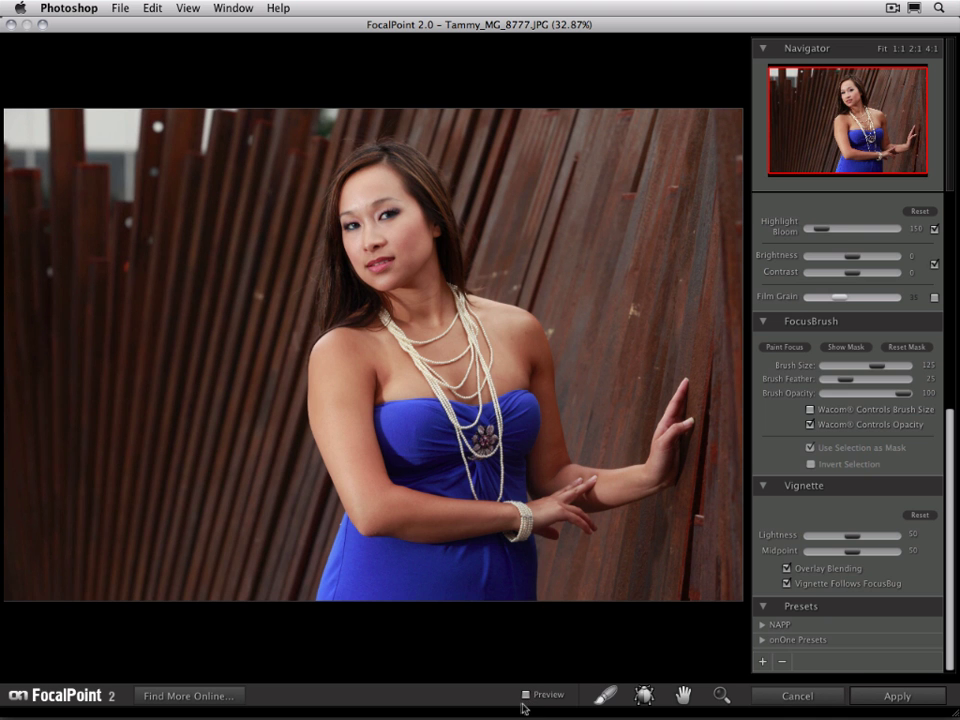
left_click(525, 695)
left_click(529, 697)
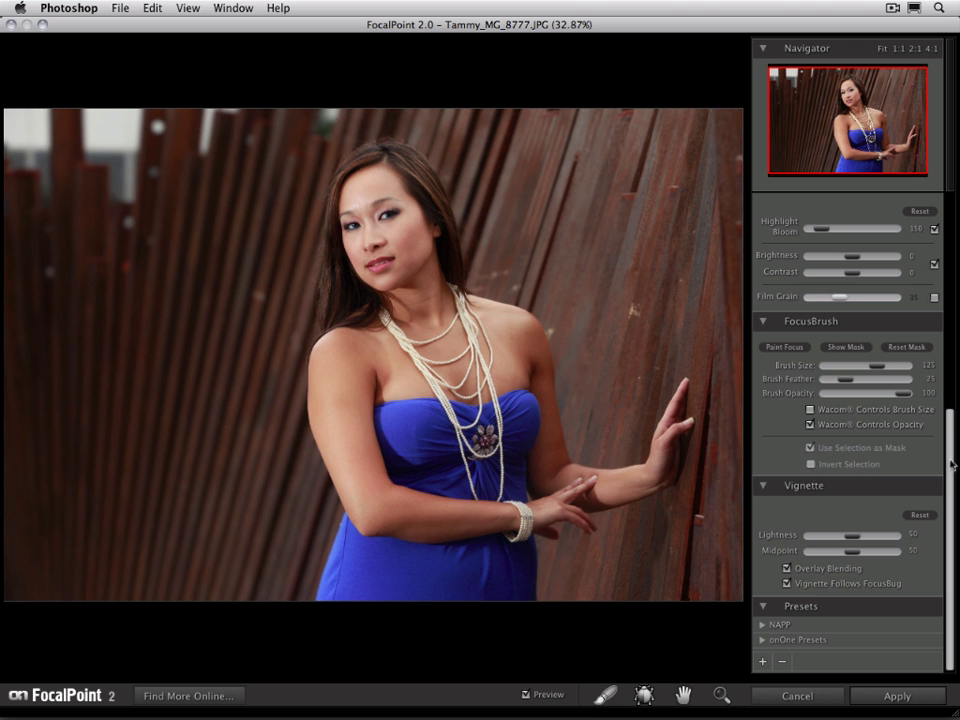
- Set the blur amount to 19 and toggle the FocusBrush paint mode
scroll(900, 420, "up", 6)
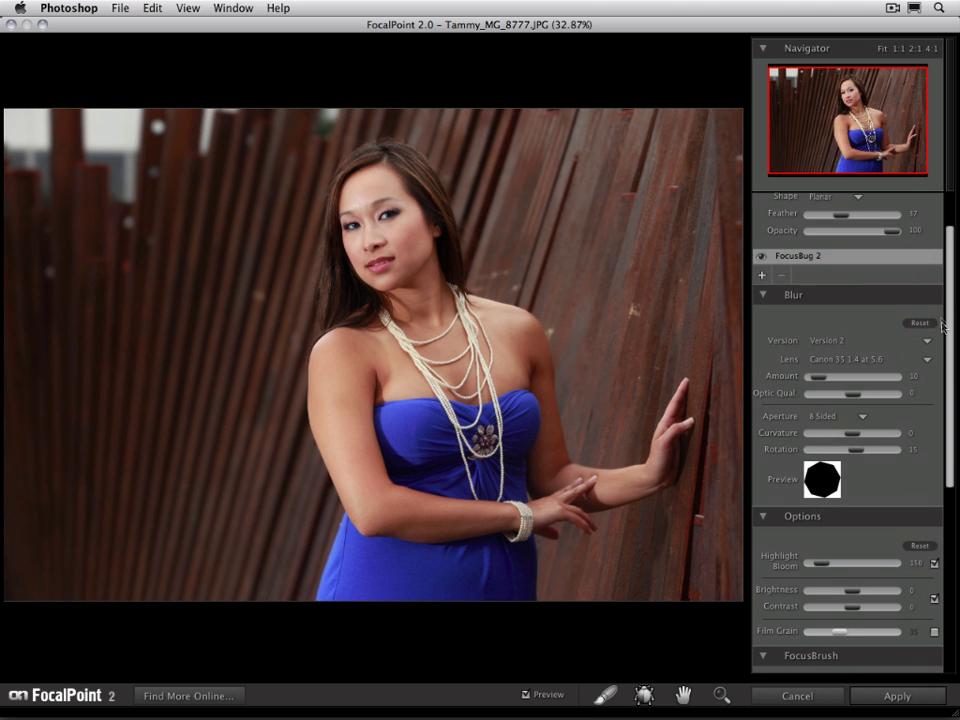
scroll(941, 325, "up", 1)
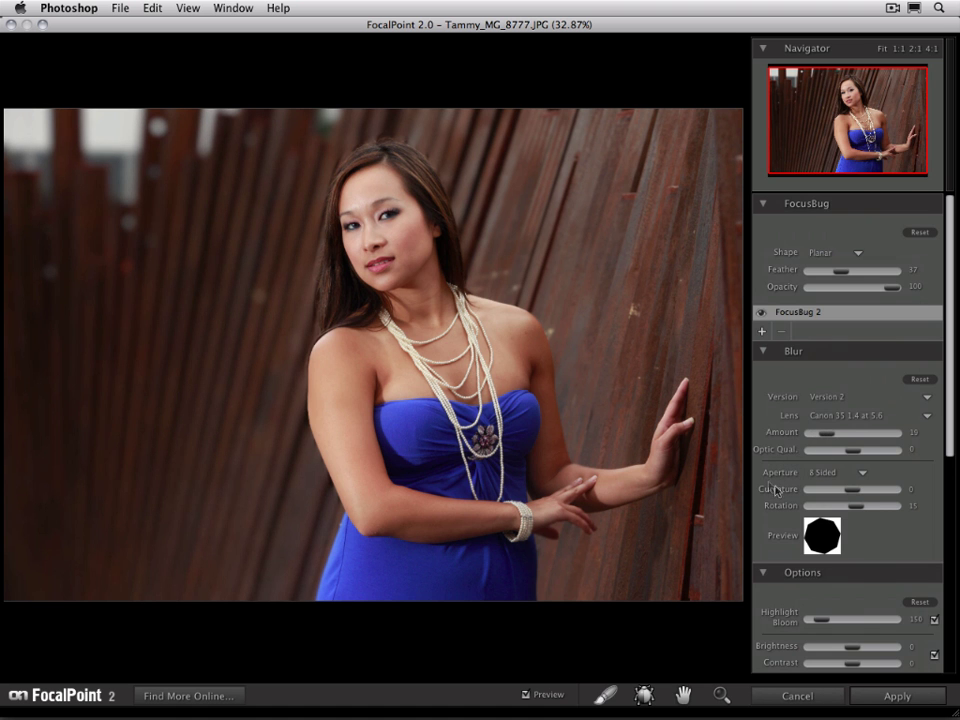
scroll(946, 418, "down", 5)
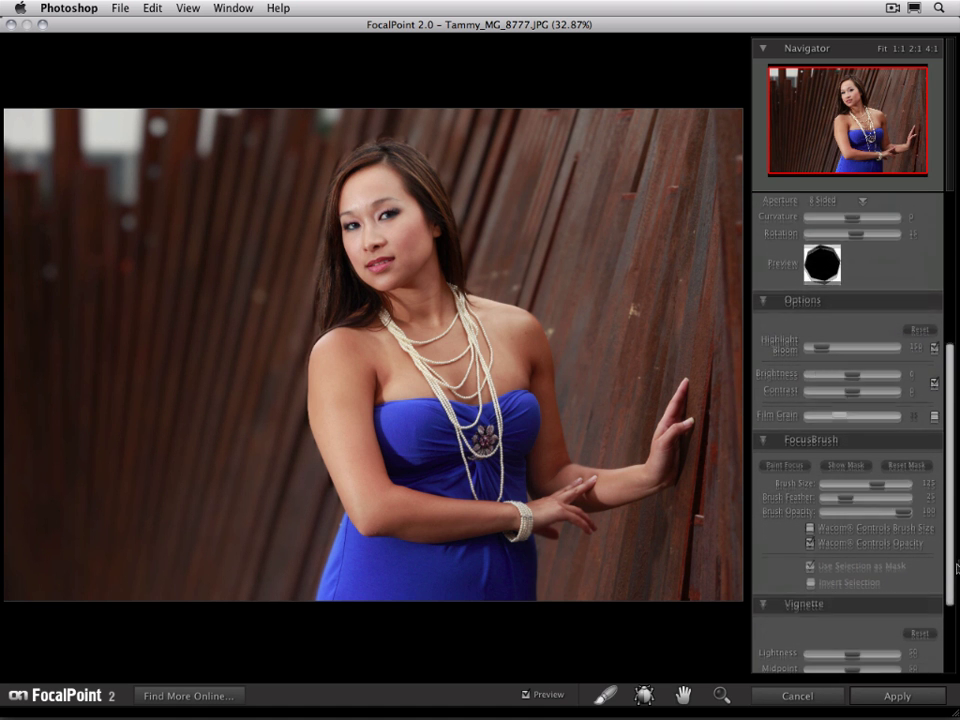
left_click(794, 467)
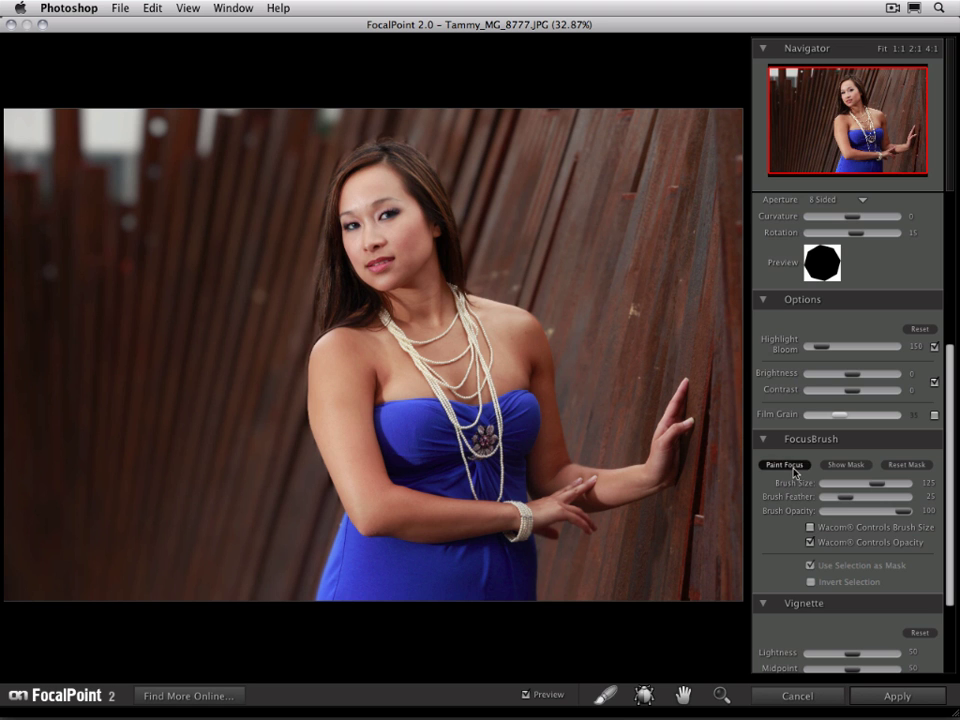